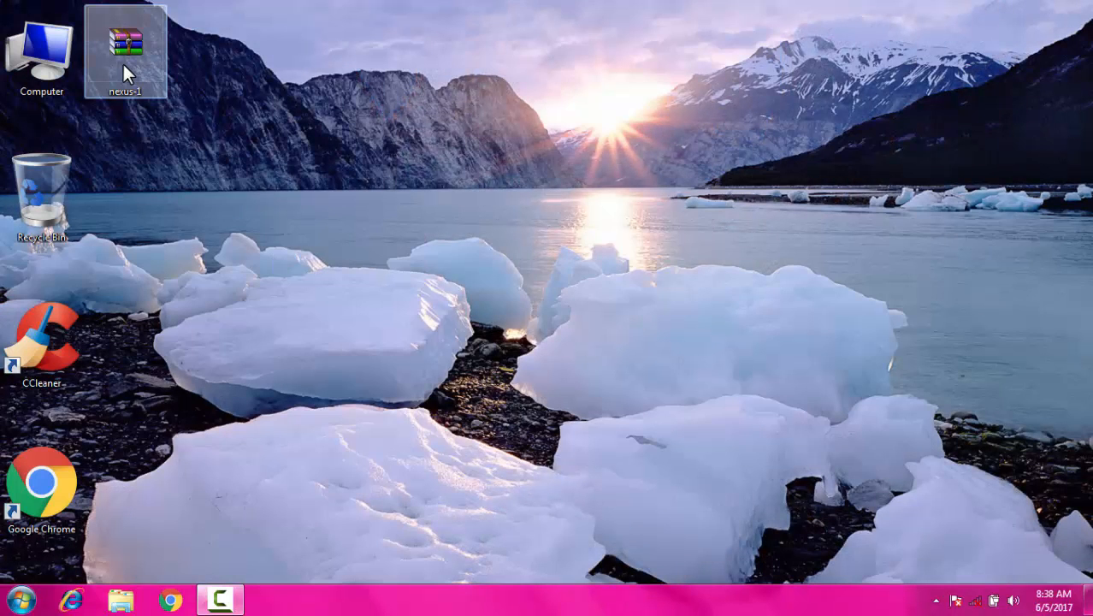
Step: Extract the nexus-1 archive directly onto the desktop and refresh the desktop
drag(122, 62, 275, 215)
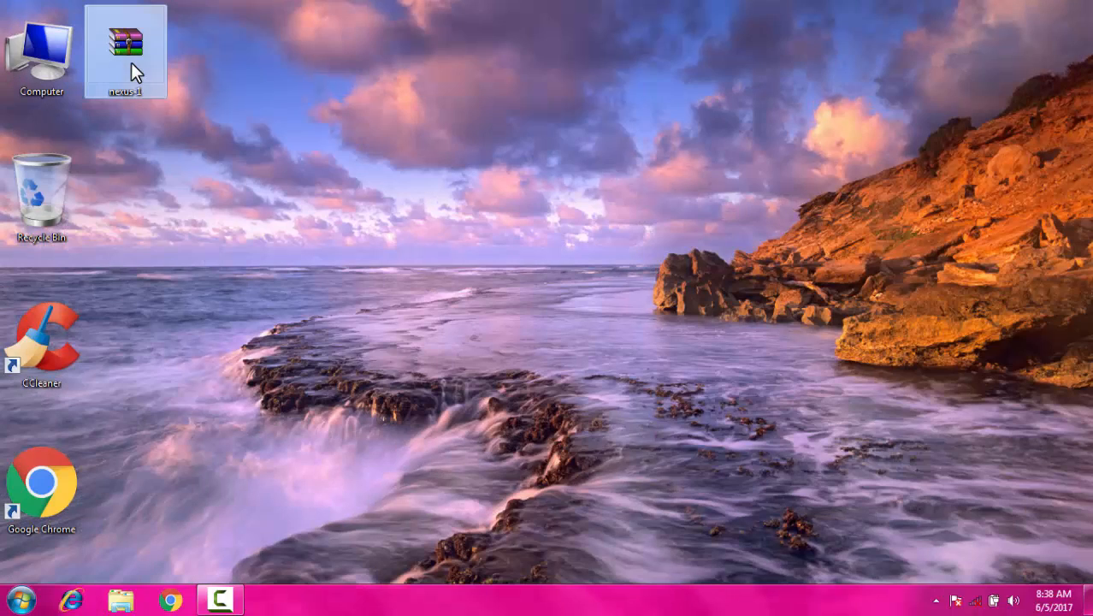
right_click(133, 67)
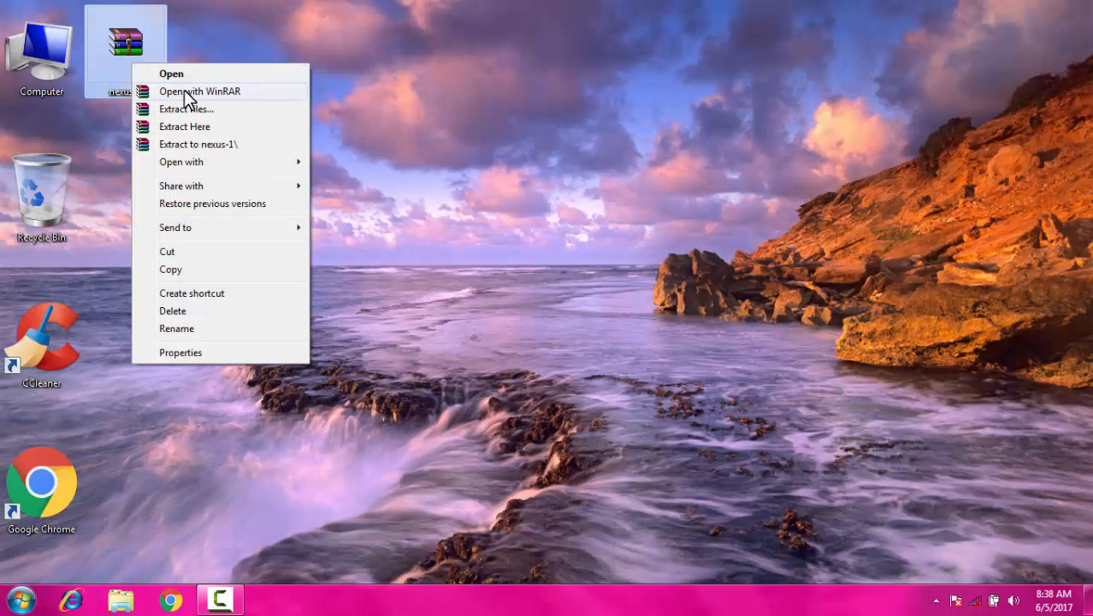
click(200, 125)
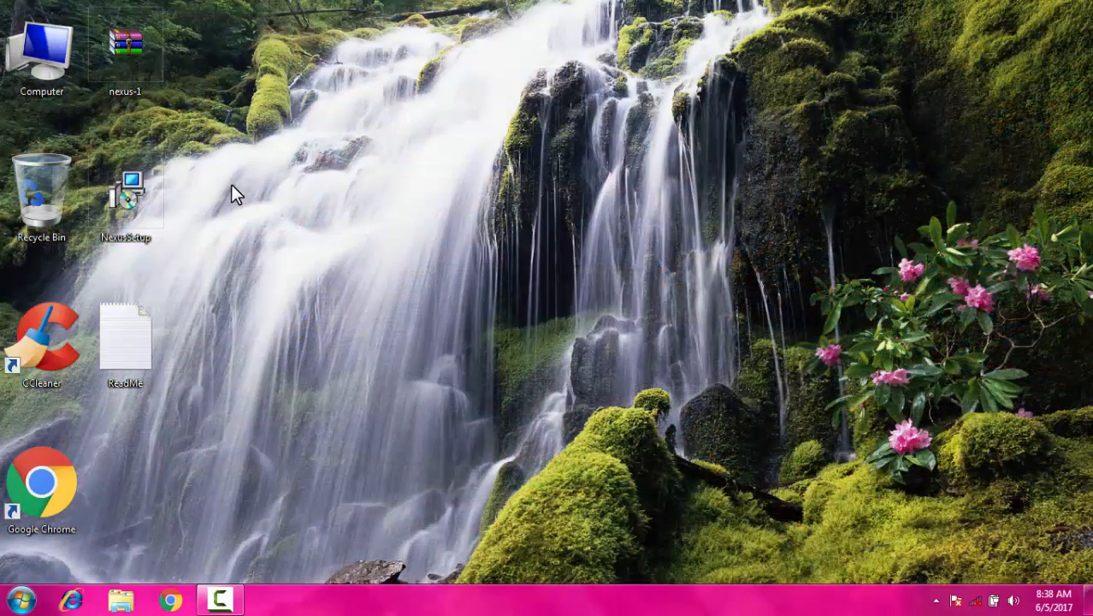
right_click(231, 185)
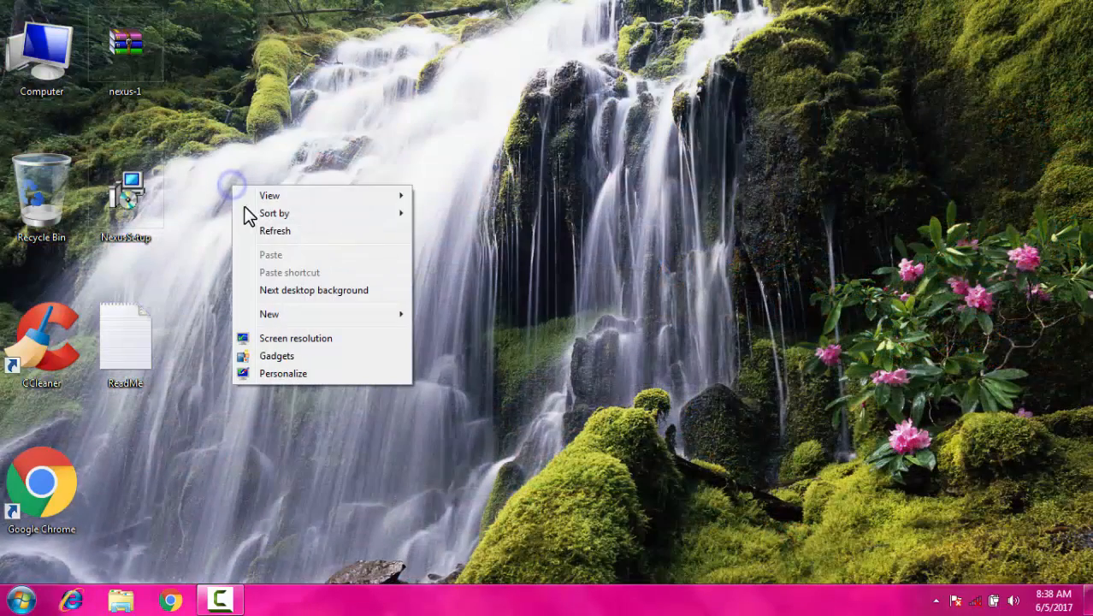
click(261, 232)
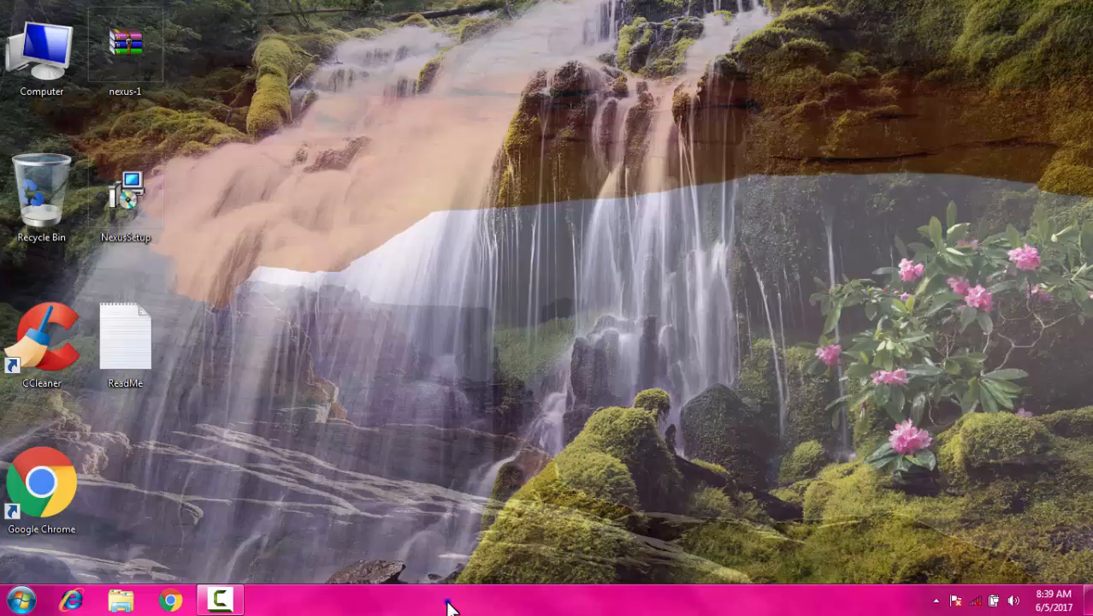
Step: Configure the Windows taskbar to auto-hide and set its location on screen to Right
right_click(449, 607)
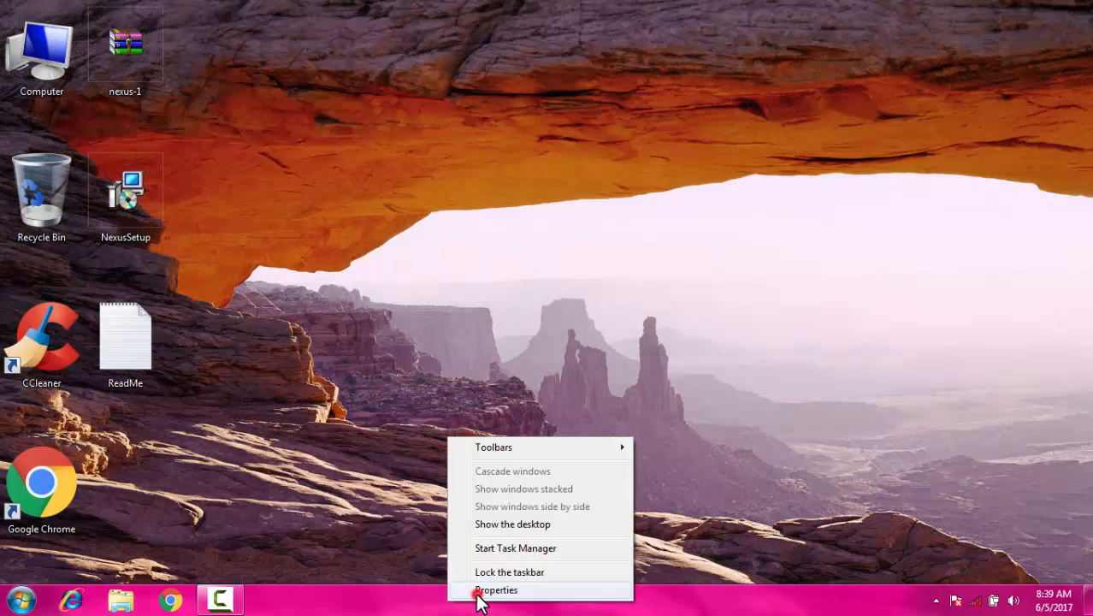
click(471, 590)
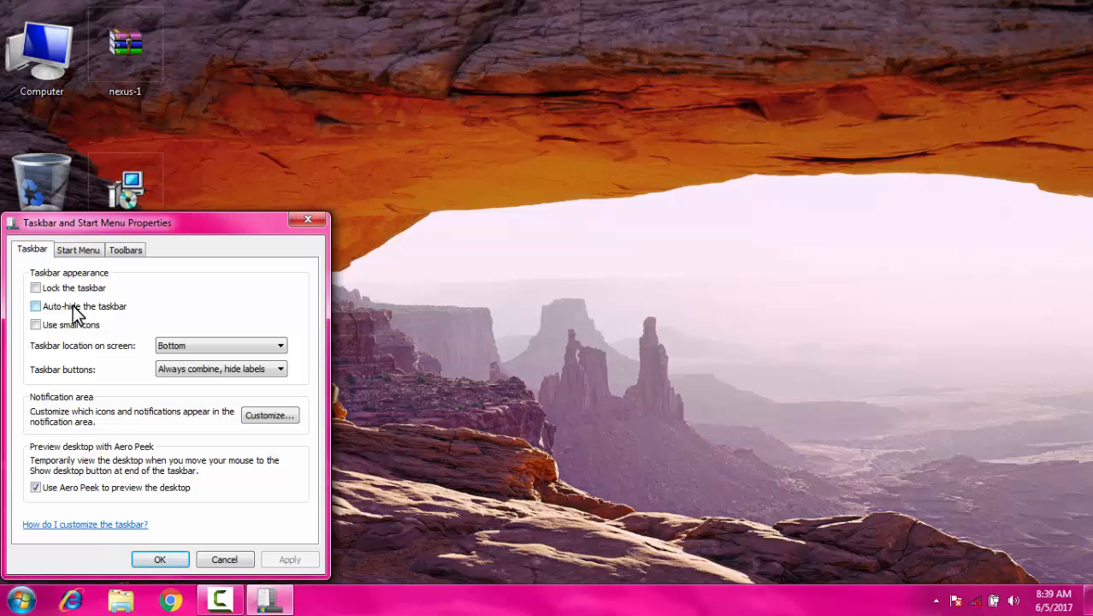
click(73, 305)
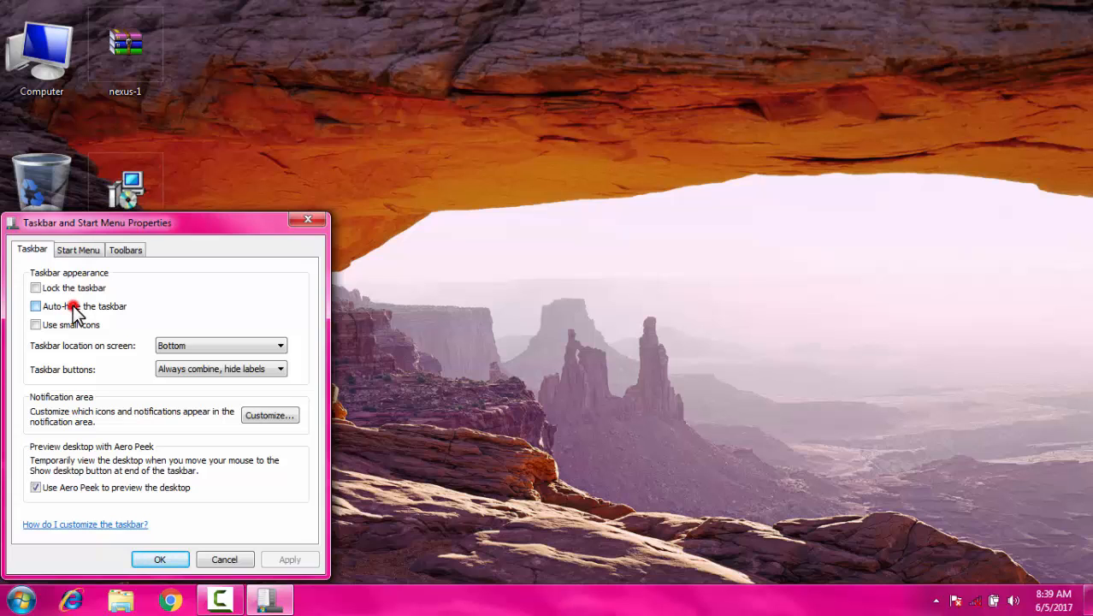
click(282, 347)
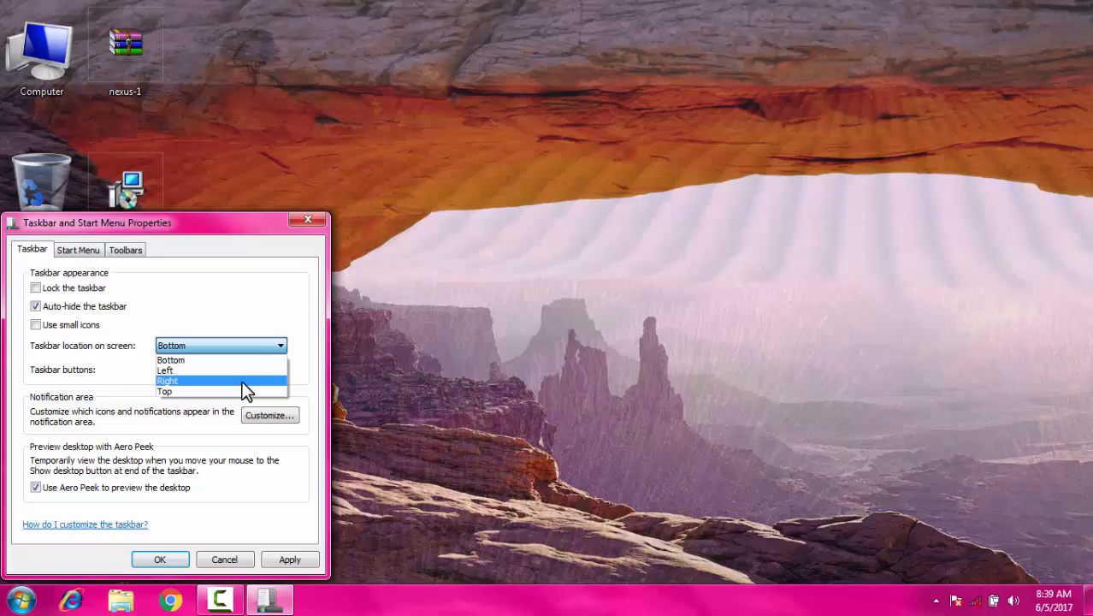
click(243, 381)
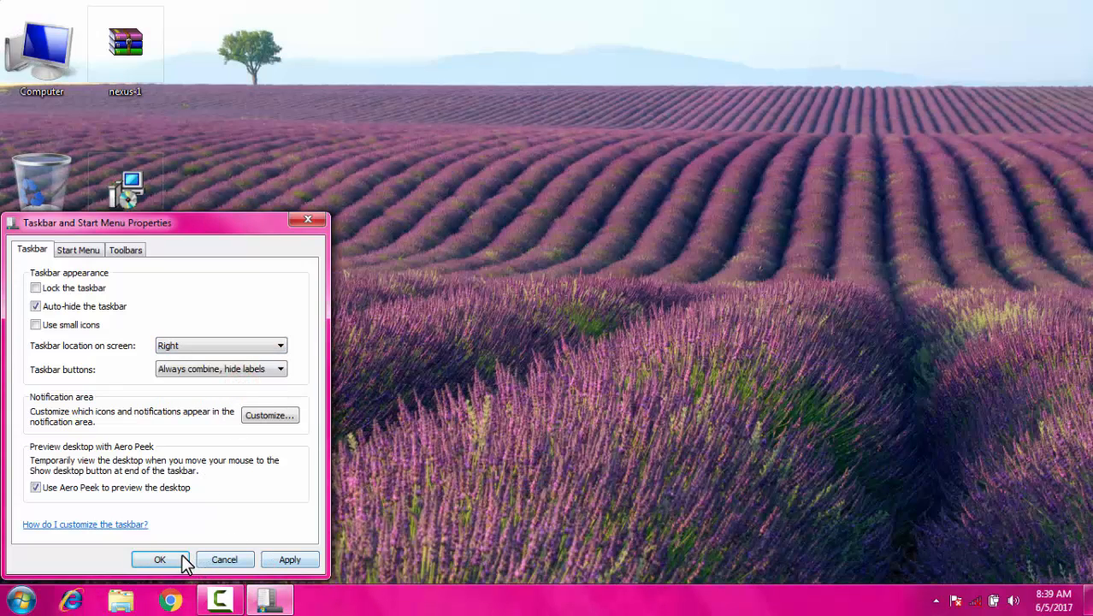
click(178, 556)
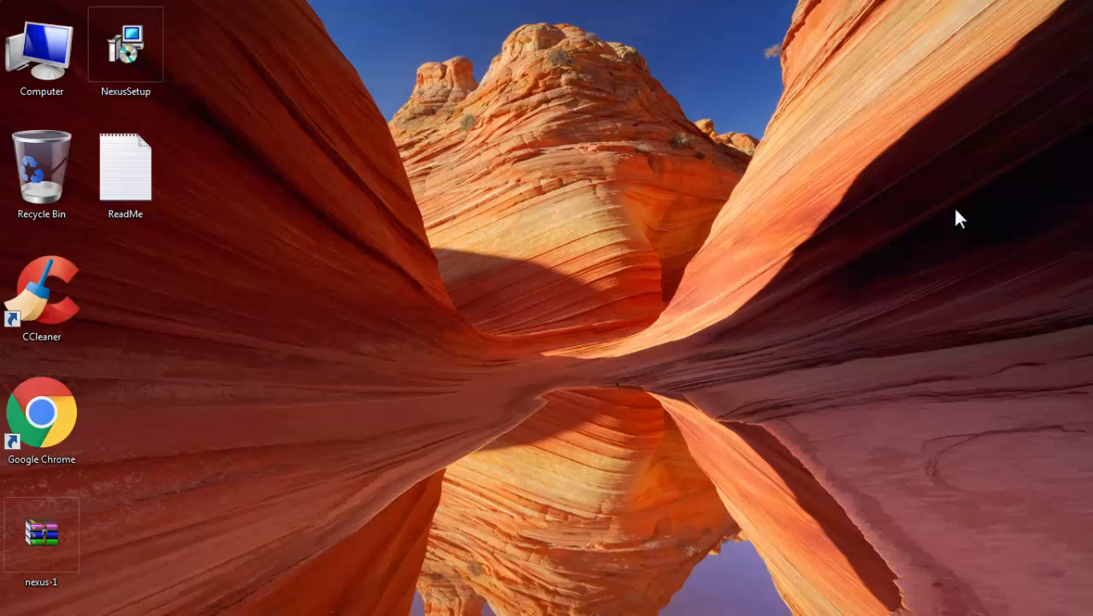
Step: Start NexusSetup with English as the setup language and accept the license agreement
mouse_move(1092, 214)
double_click(112, 51)
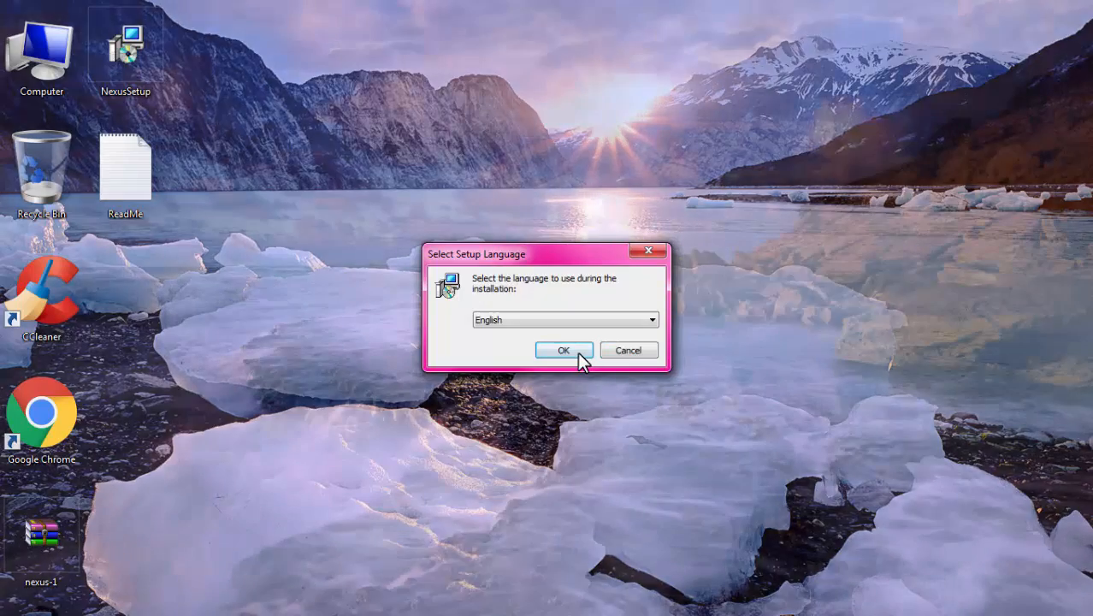
click(577, 352)
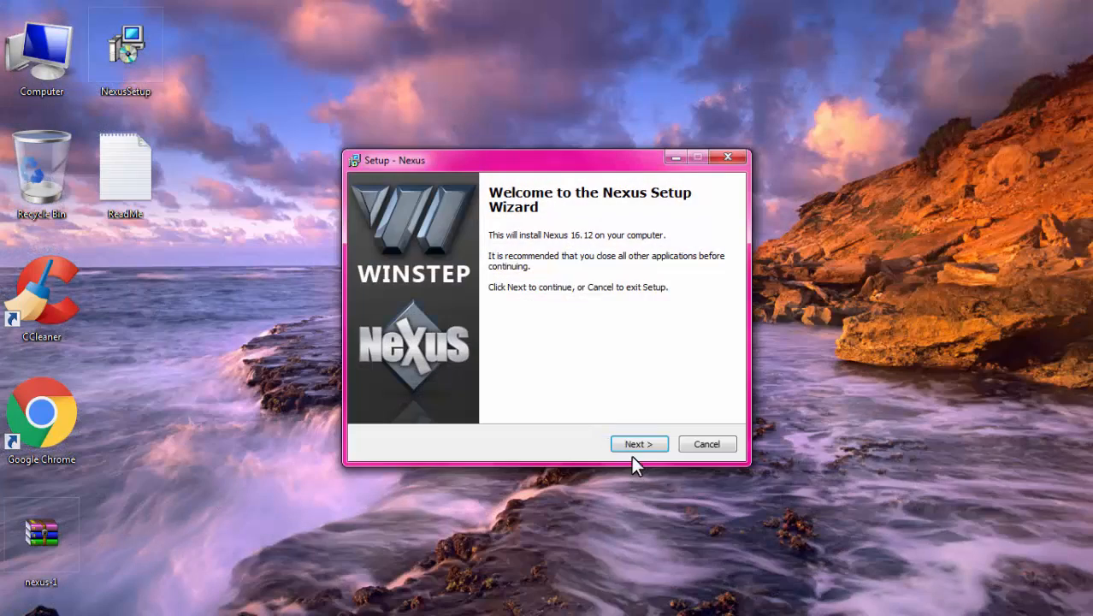
click(631, 448)
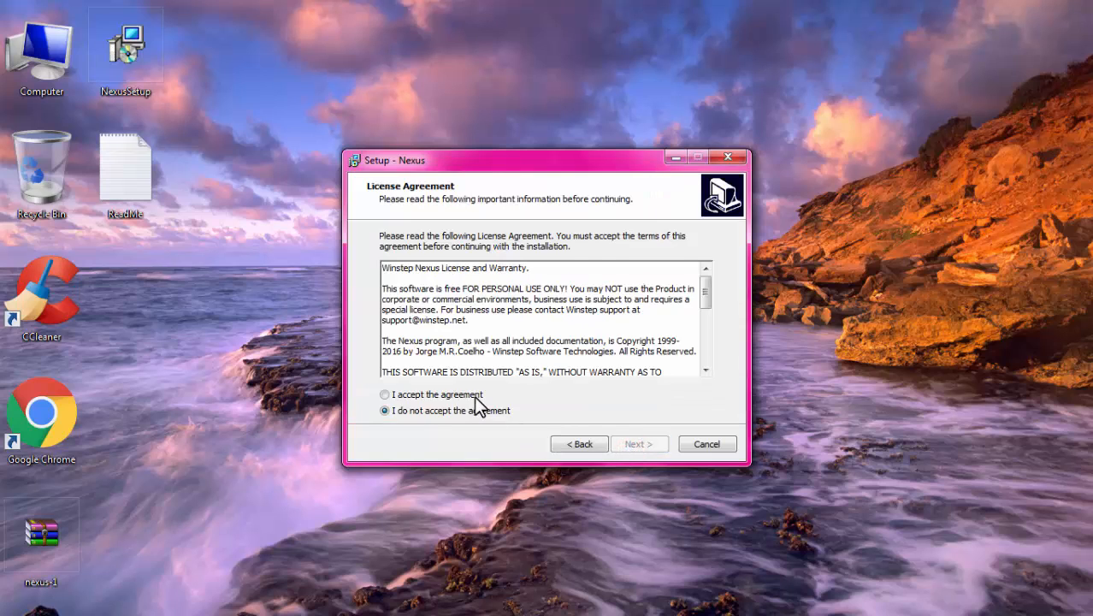
click(475, 396)
click(622, 446)
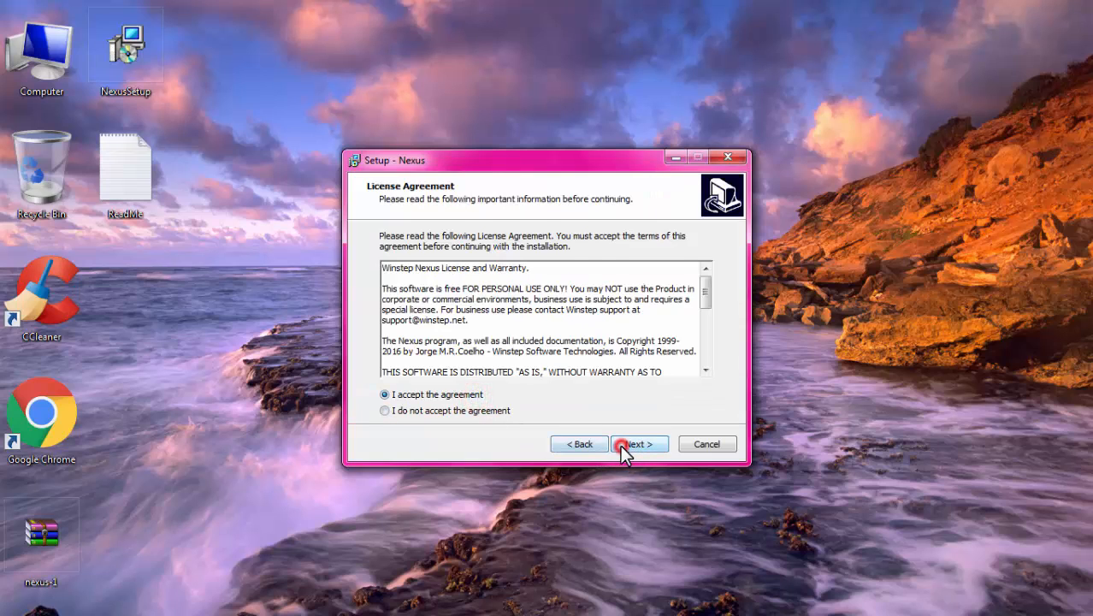
Step: Install Nexus to C:\Program Files\Winstep with the Winstep Start Menu folder, and finish setup with Launch Nexus disabled
click(622, 445)
click(622, 445)
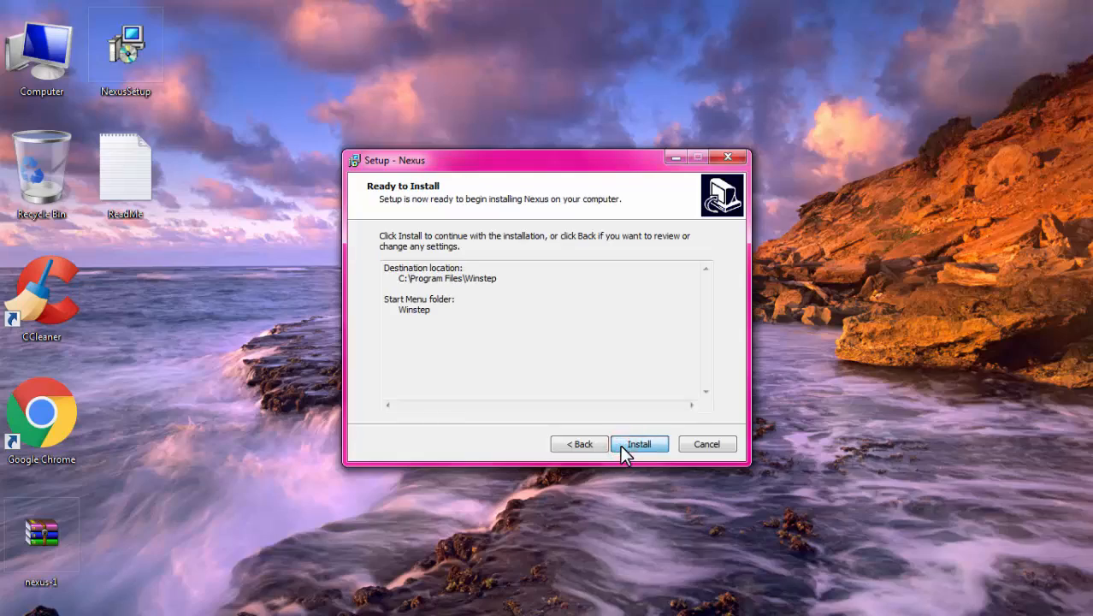
click(622, 445)
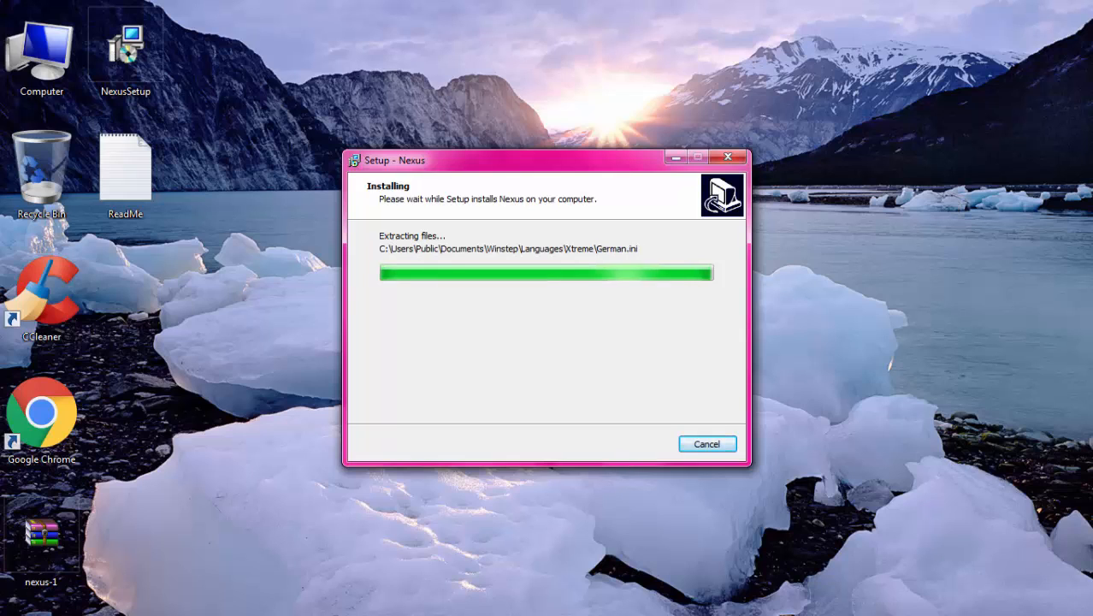
mouse_move(1082, 168)
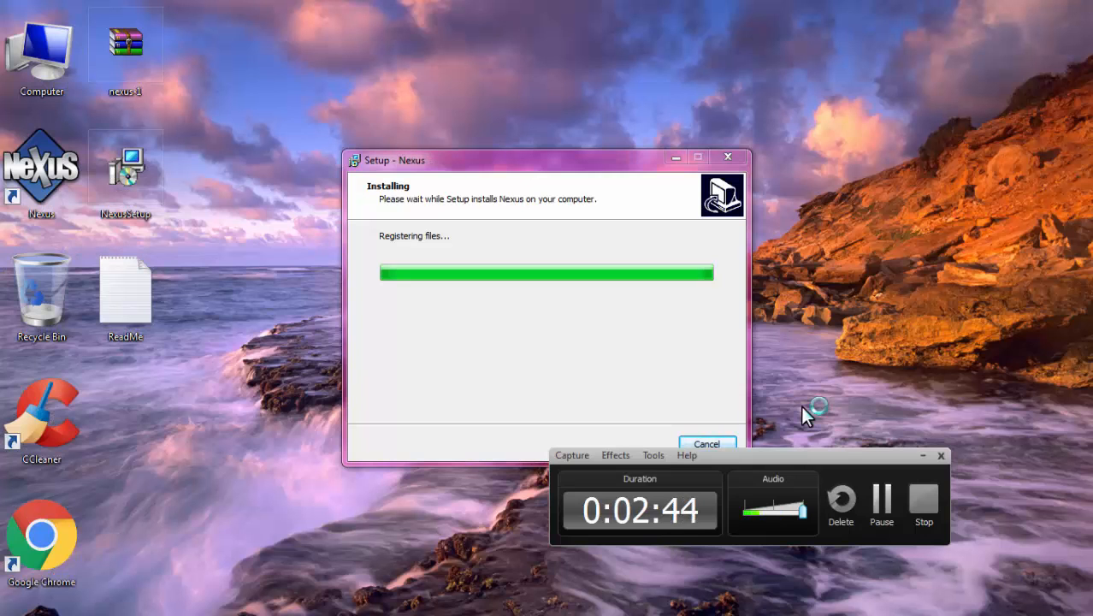
click(881, 499)
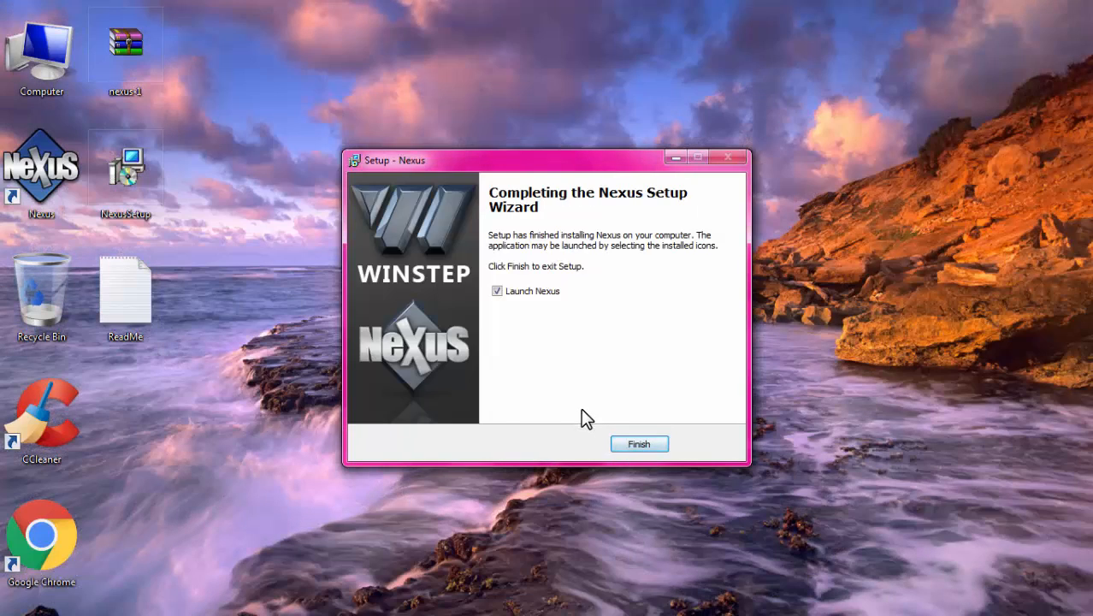
click(497, 291)
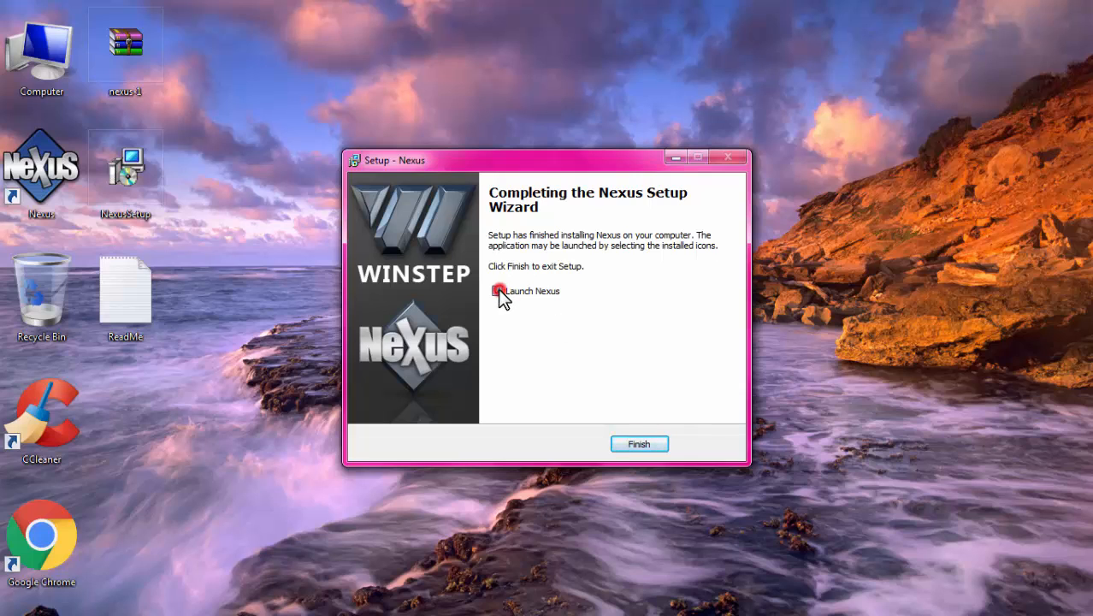
click(642, 443)
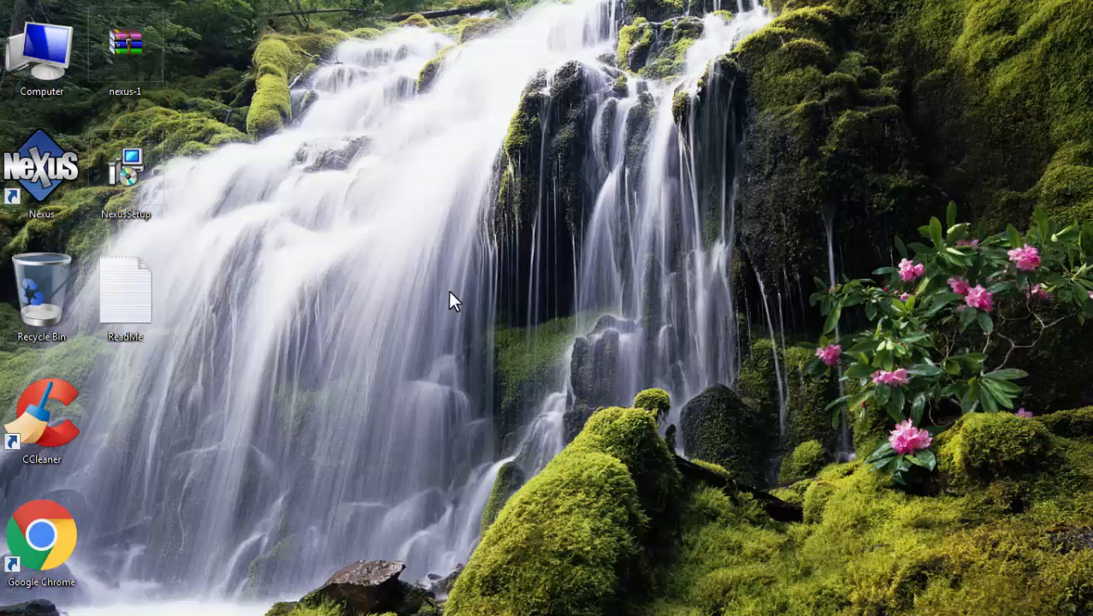
Step: Launch Nexus from its desktop shortcut and hide all desktop icons
double_click(49, 165)
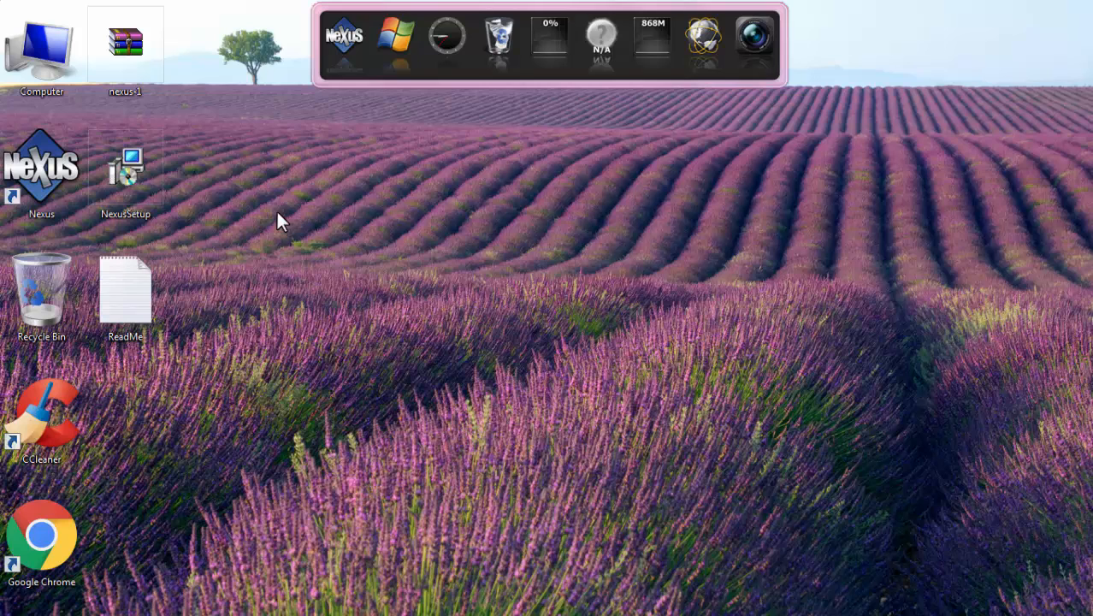
right_click(236, 155)
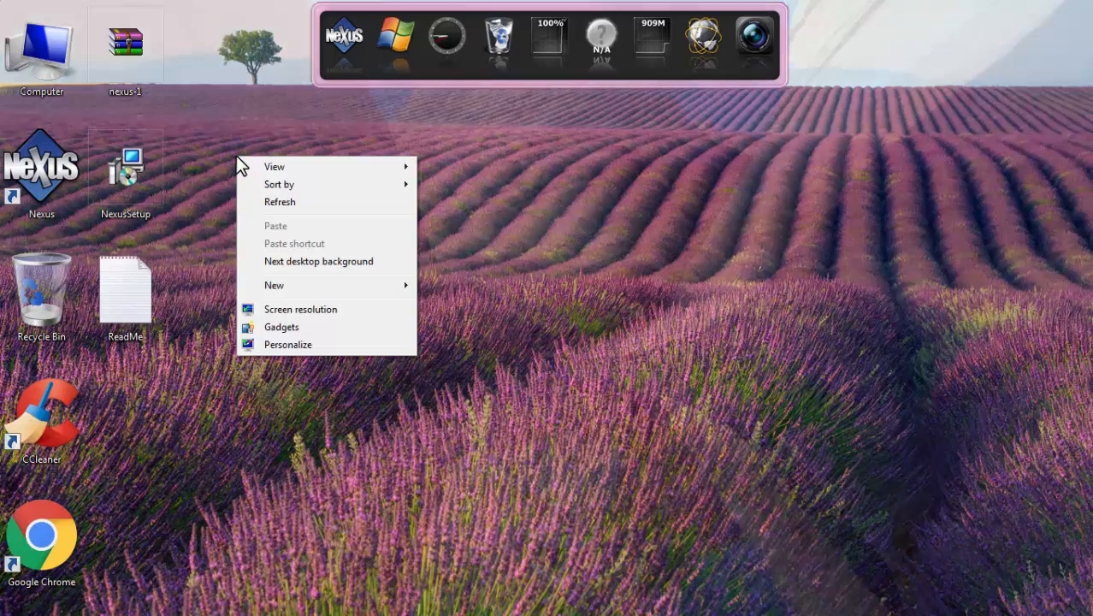
mouse_move(376, 175)
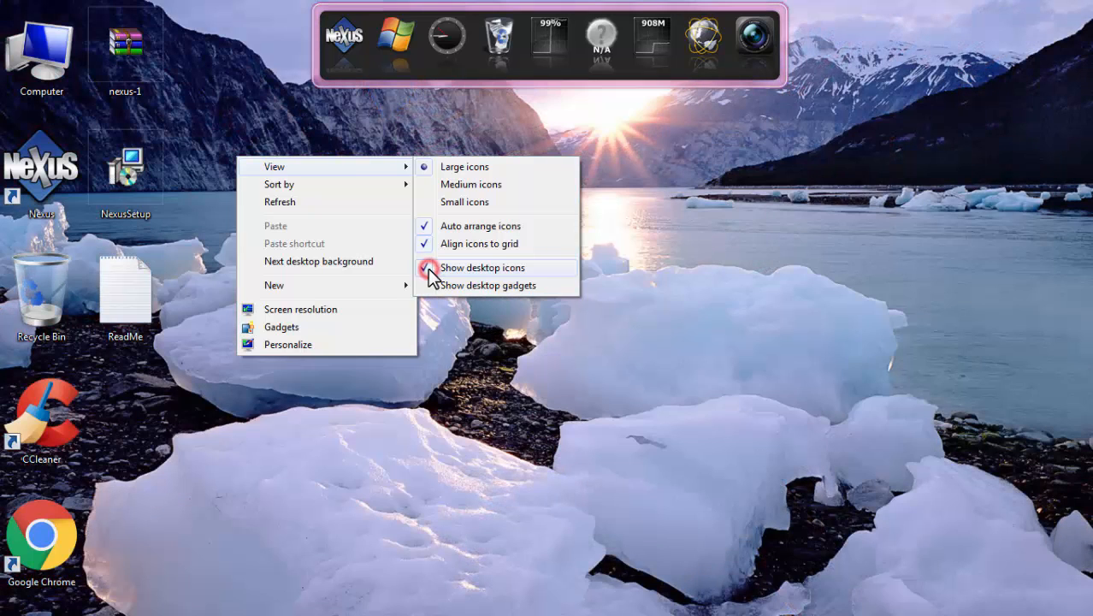
click(429, 268)
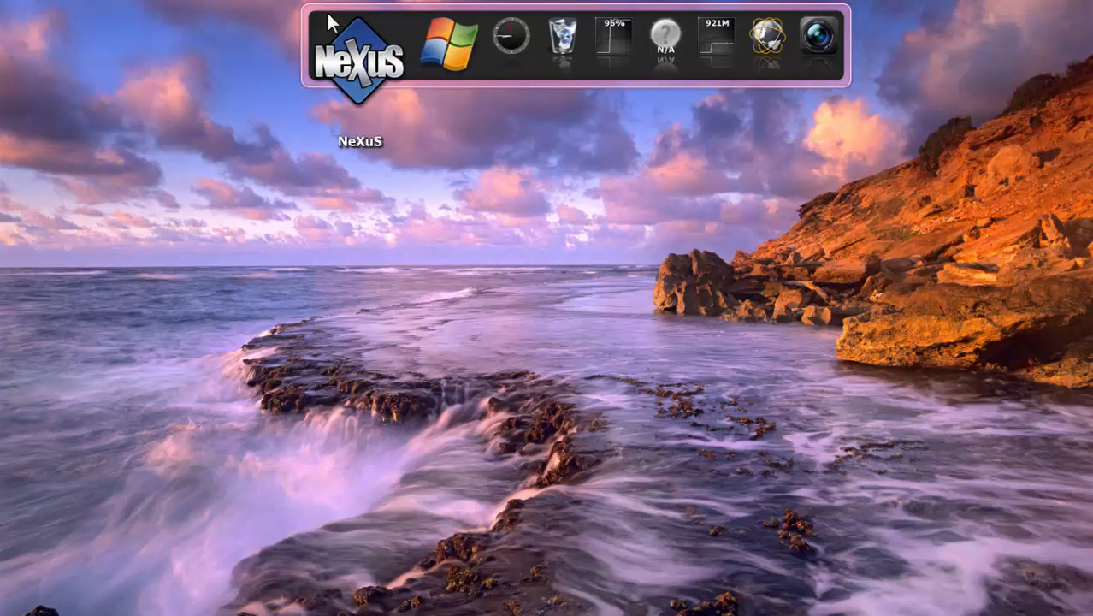
Step: In the Nexus preferences, attach the dock to the Bottom screen edge and enable auto-hiding after a short delay, applying both changes
right_click(331, 18)
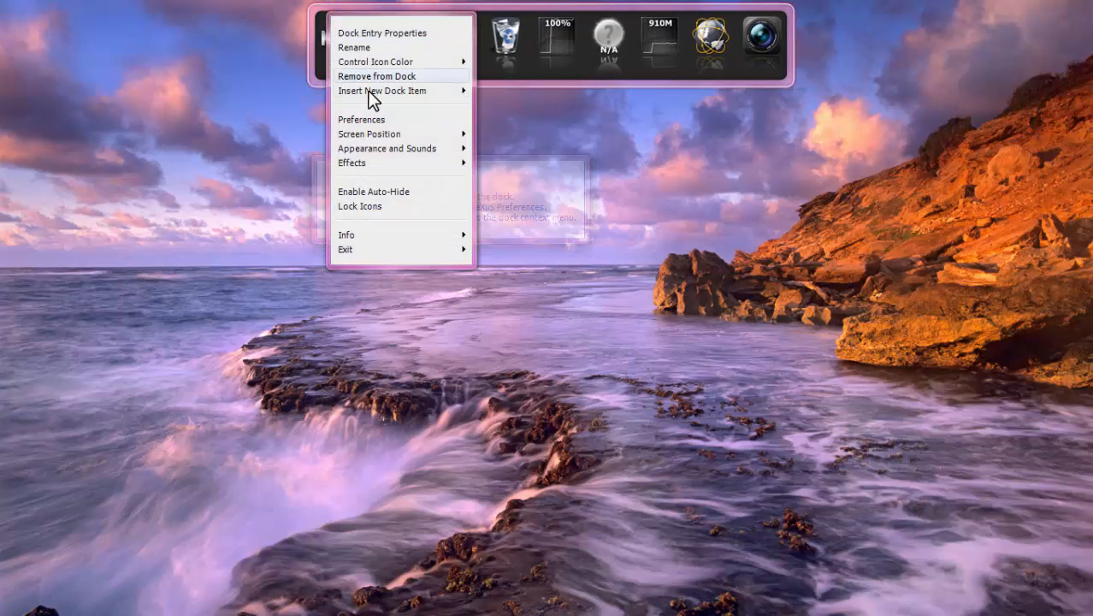
click(371, 119)
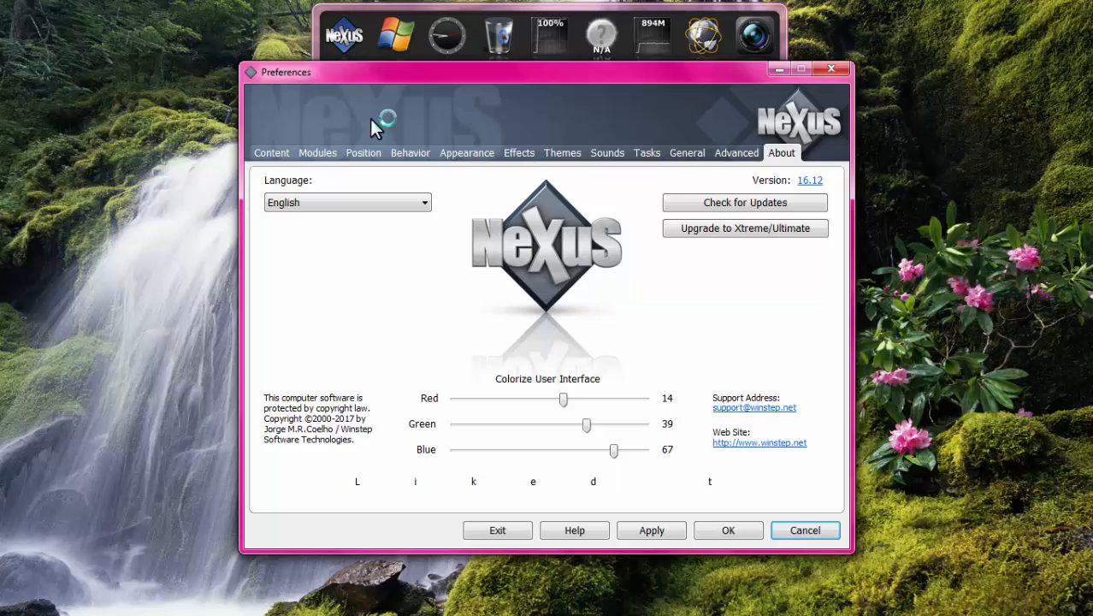
click(350, 151)
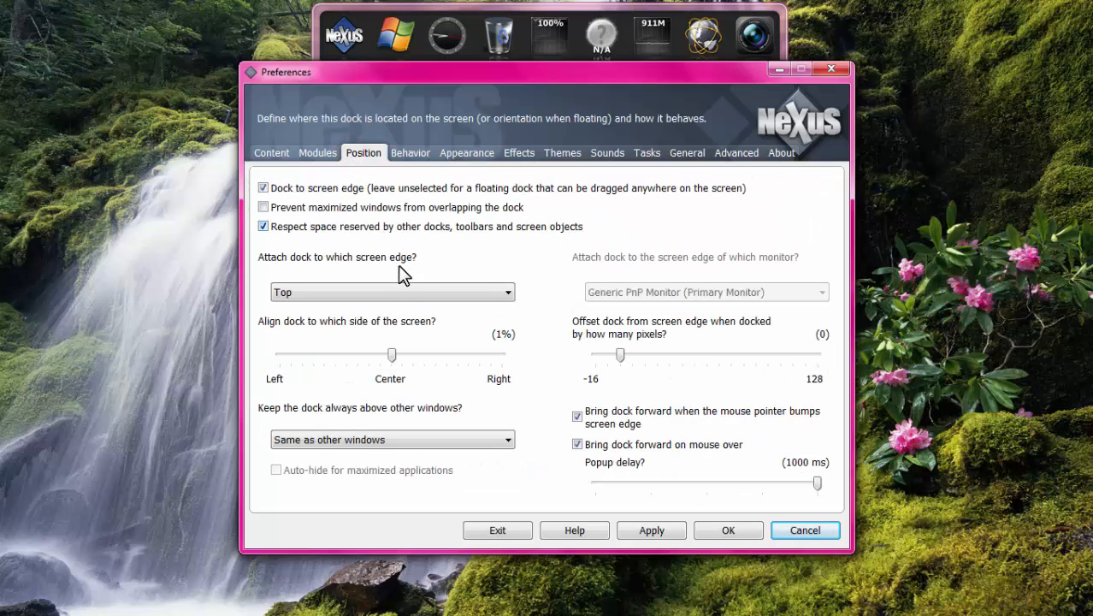
click(398, 292)
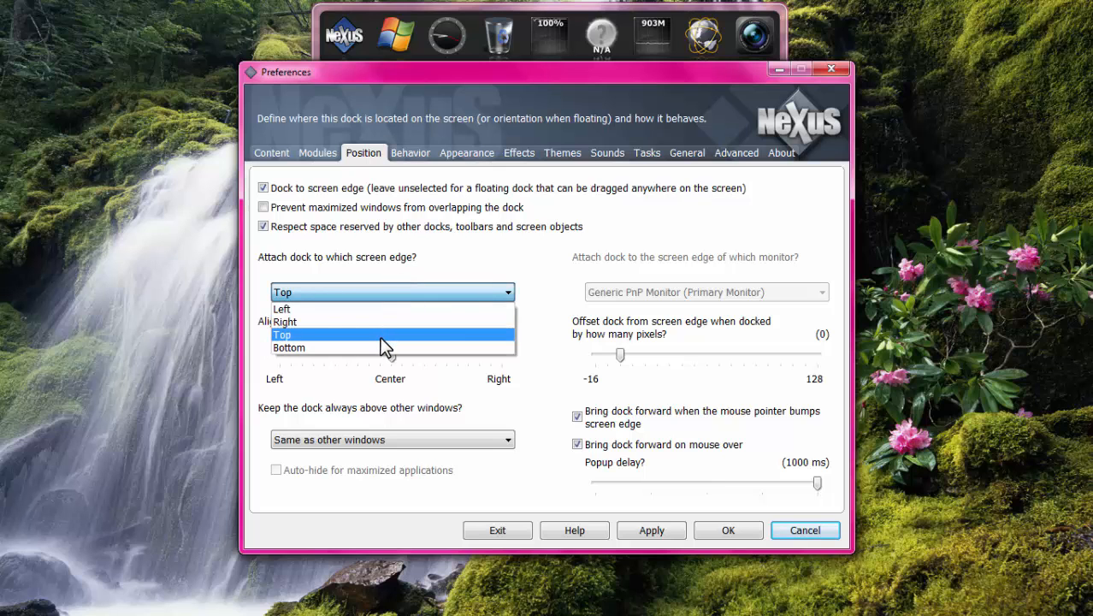
click(382, 348)
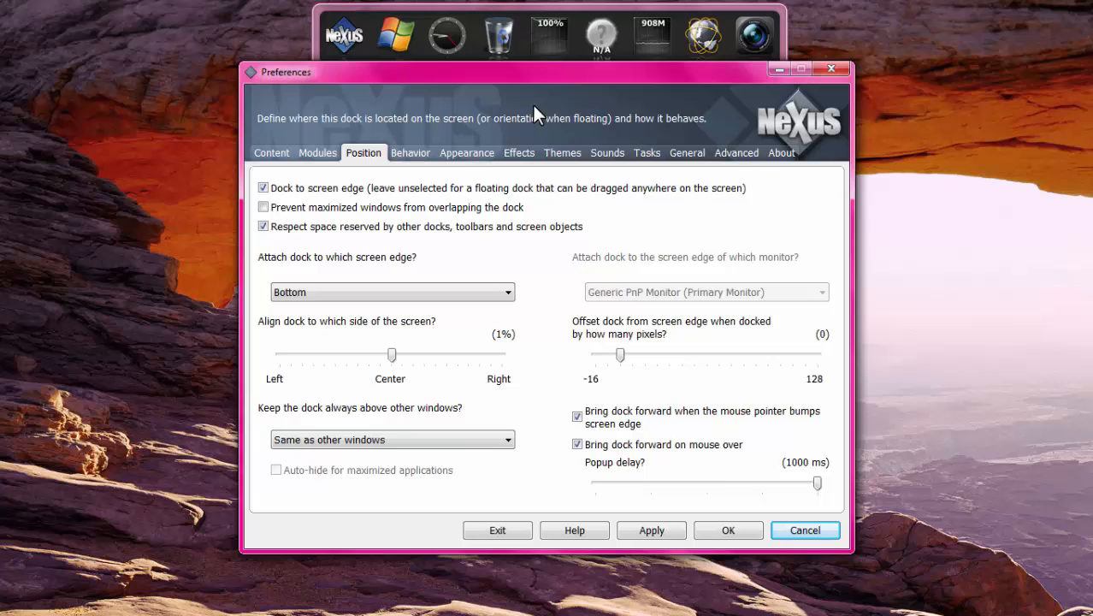
click(666, 535)
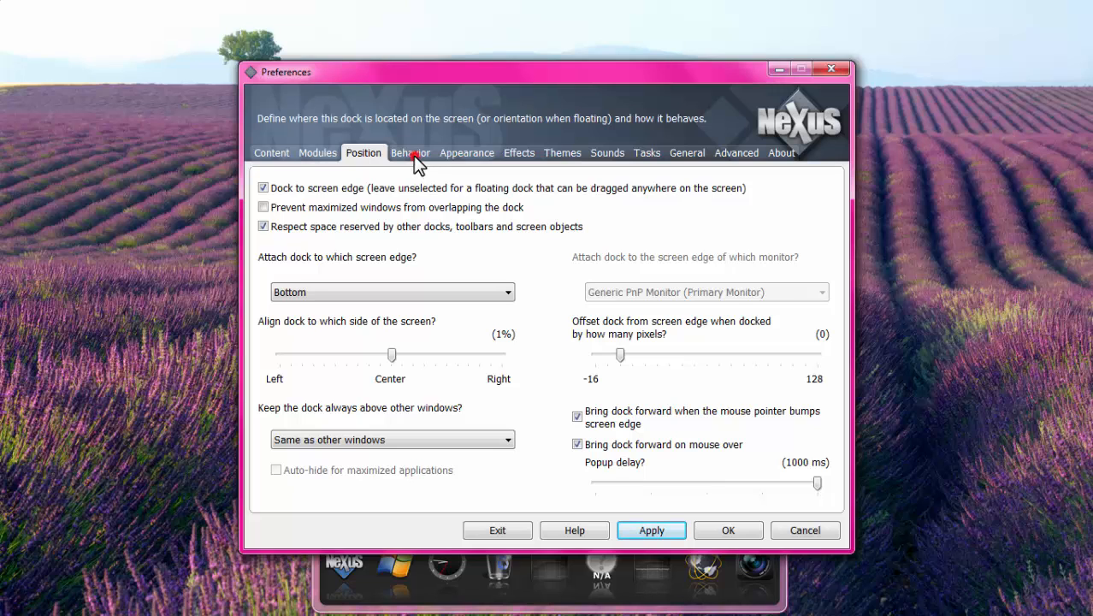
click(412, 154)
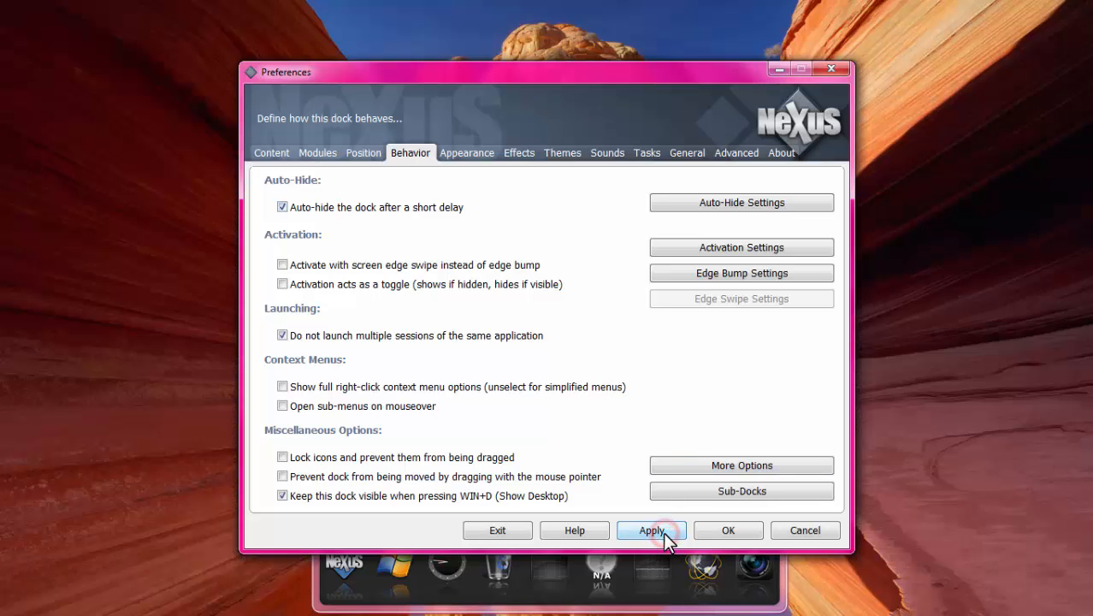
click(665, 533)
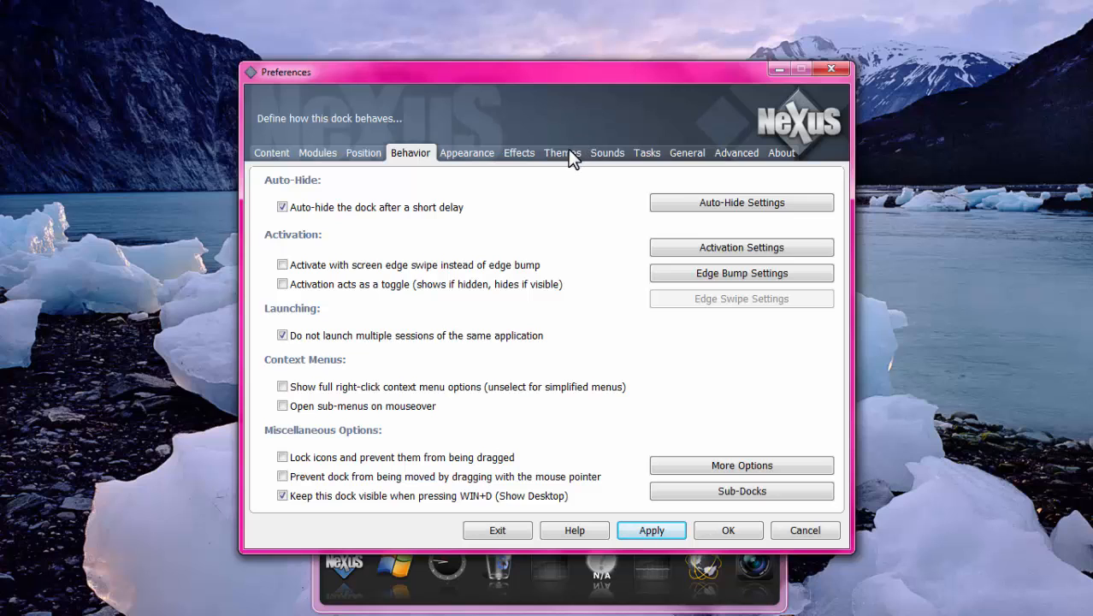
Step: Select the Leopard theme for the dock and apply it
click(569, 154)
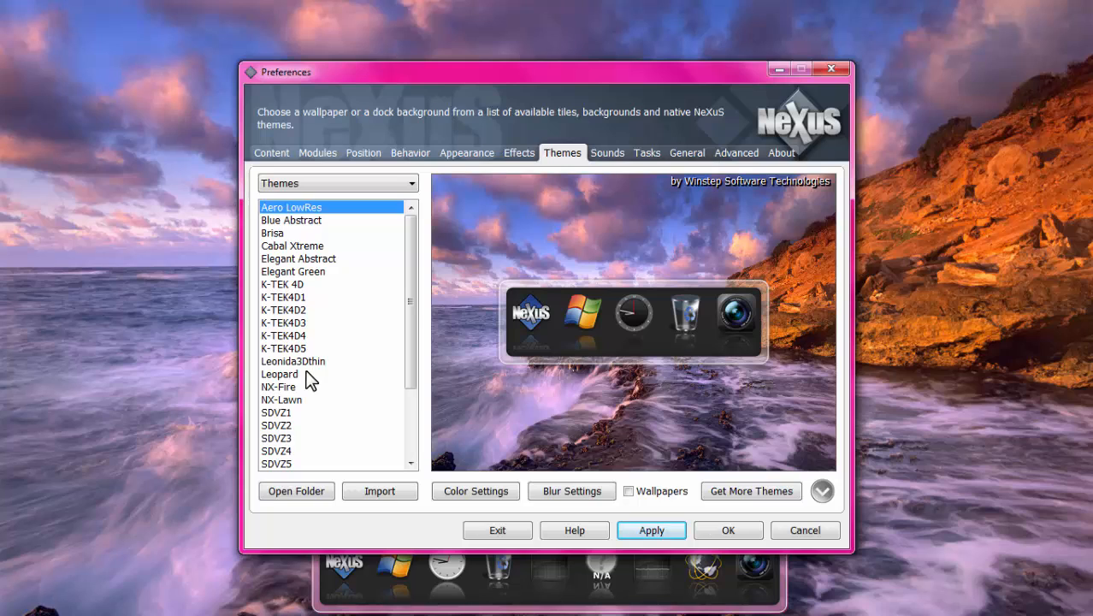
click(306, 371)
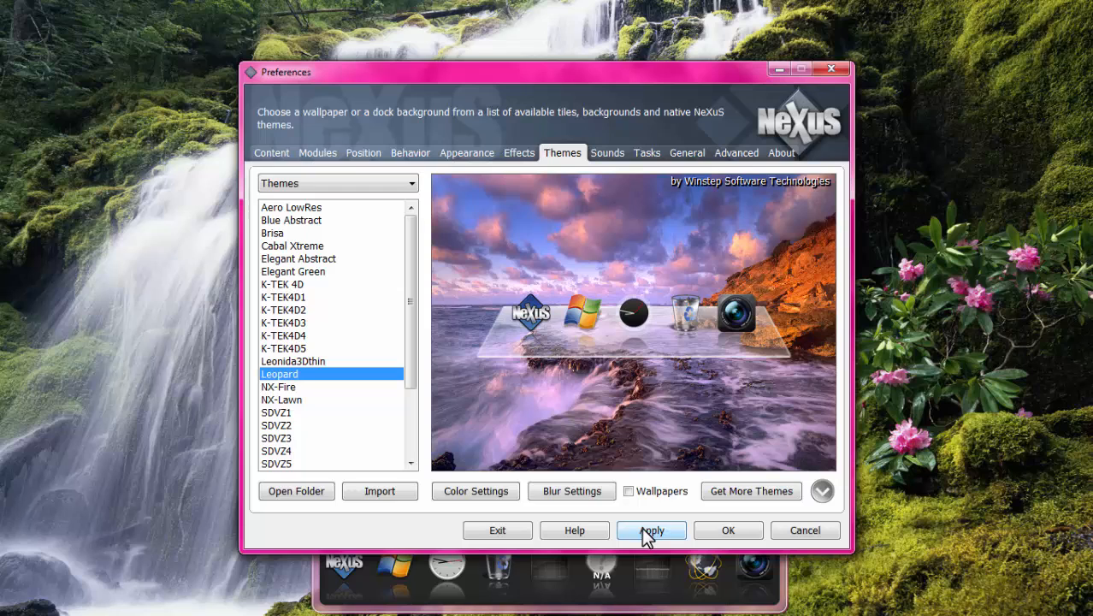
click(647, 535)
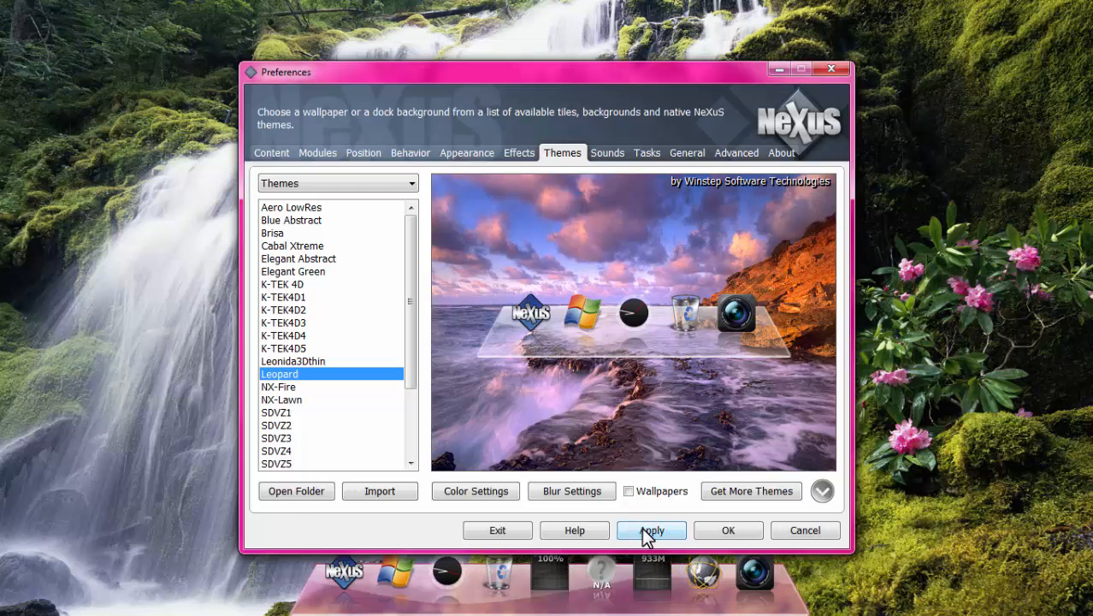
Step: Look through the Advanced, General, Sounds and Effects preferences and cancel the preferences dialog
click(730, 156)
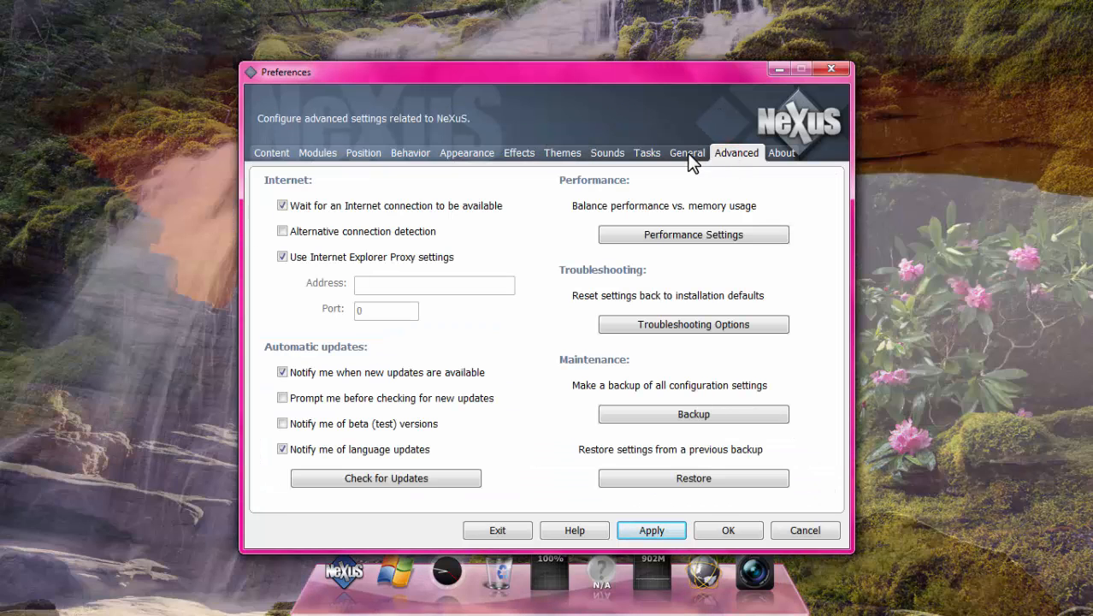
click(689, 155)
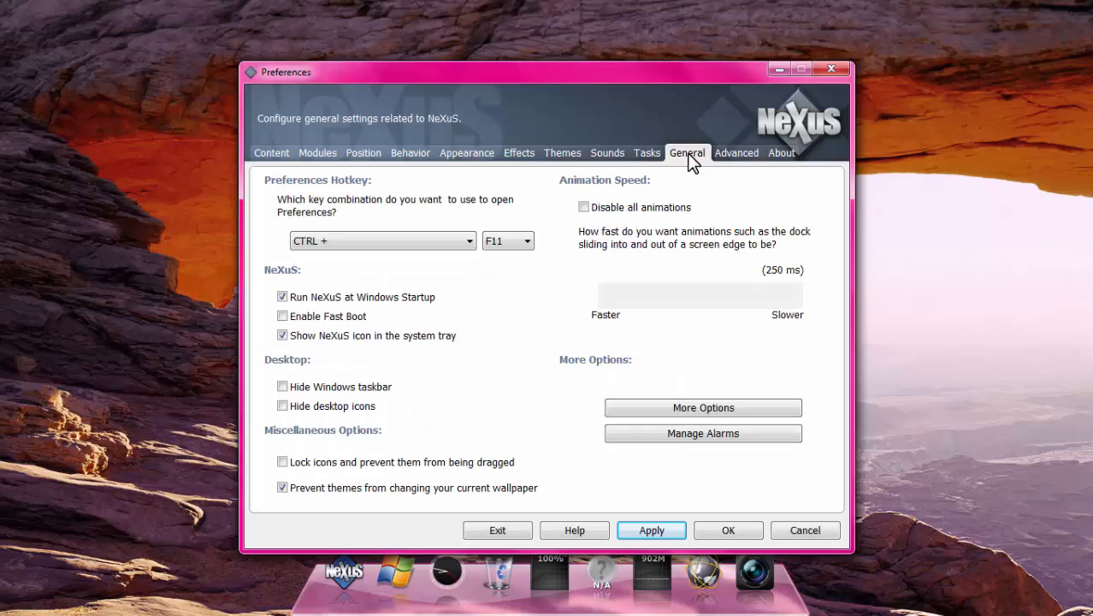
click(604, 155)
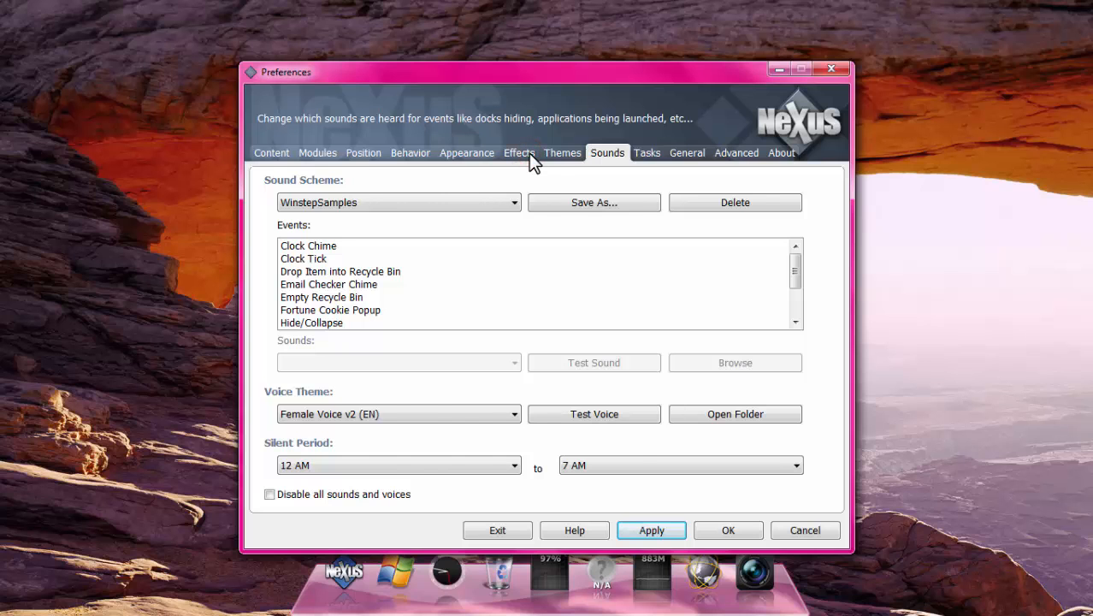
click(527, 153)
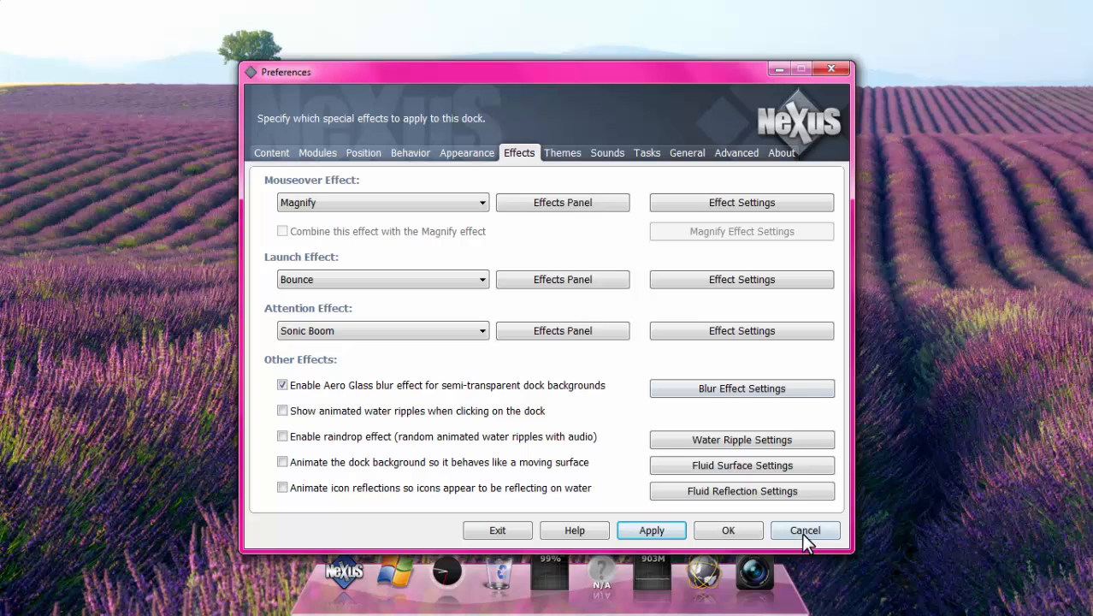
click(807, 531)
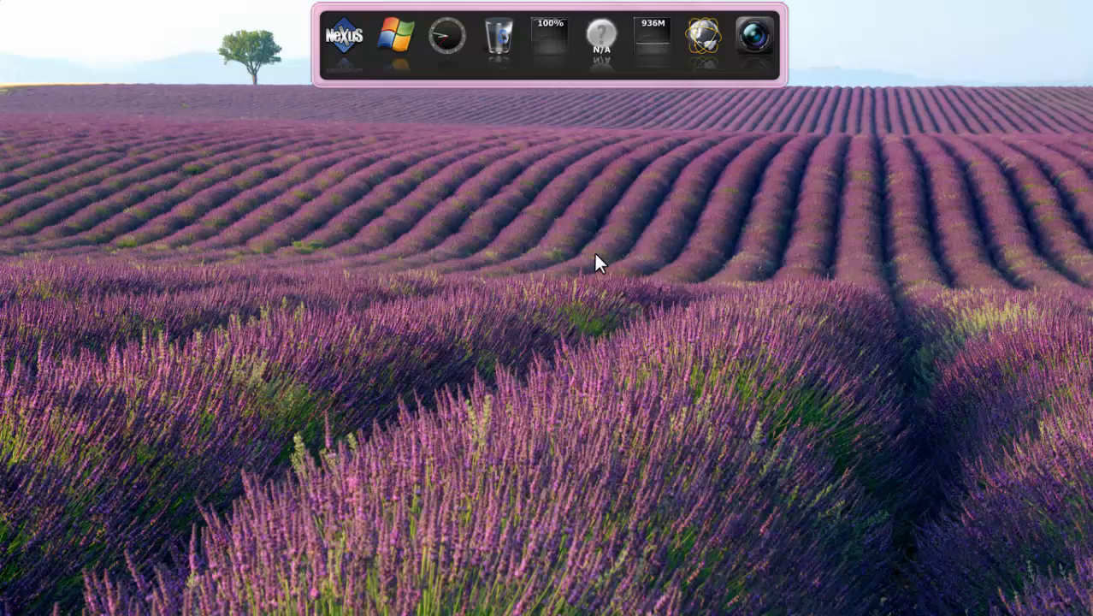
right_click(674, 200)
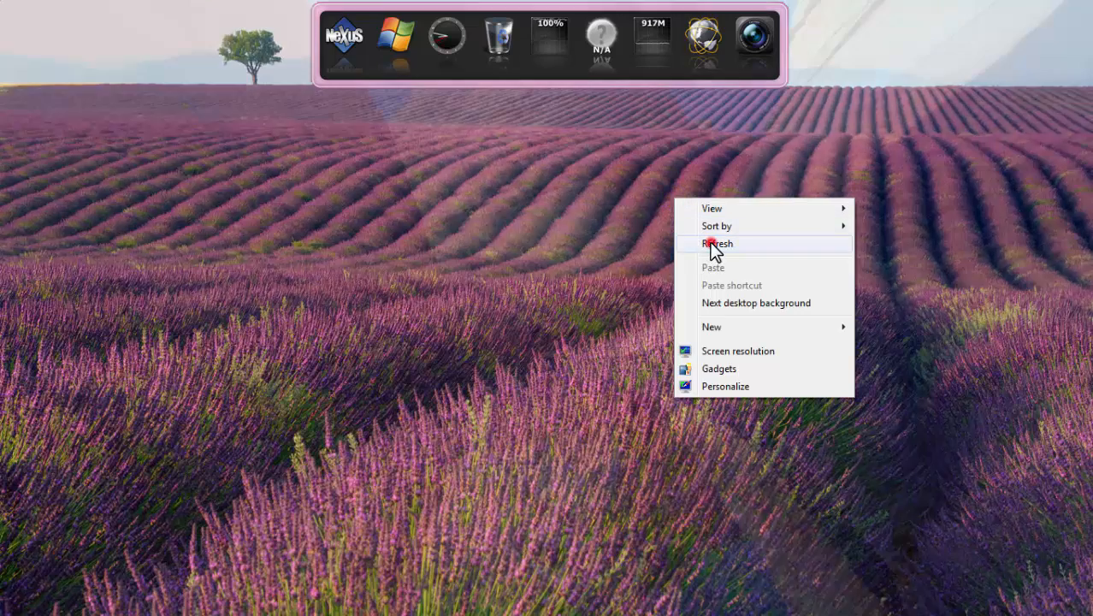
click(710, 242)
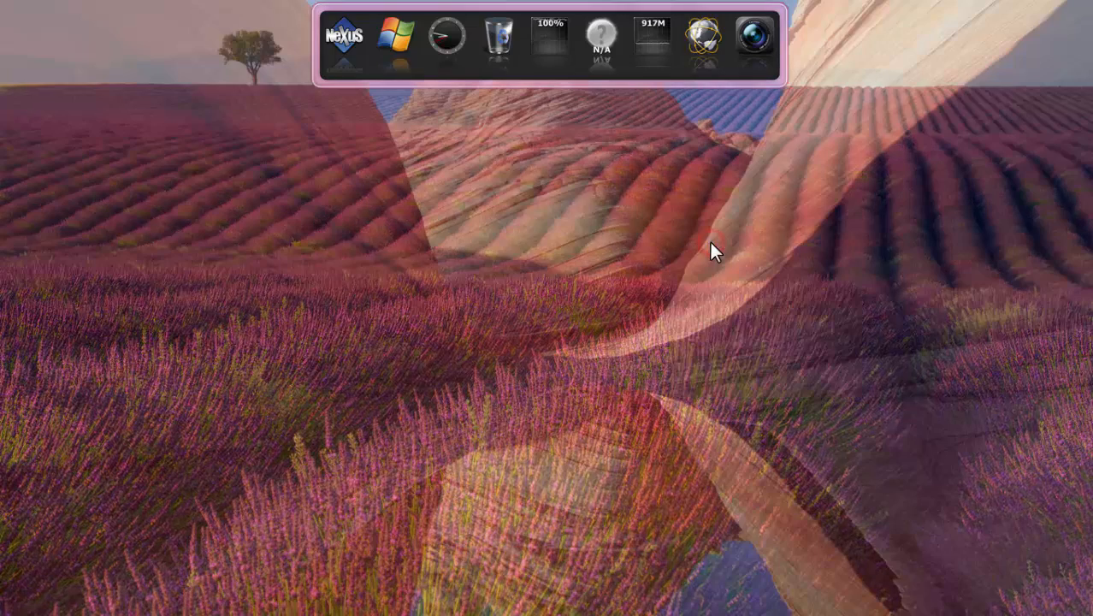
right_click(713, 244)
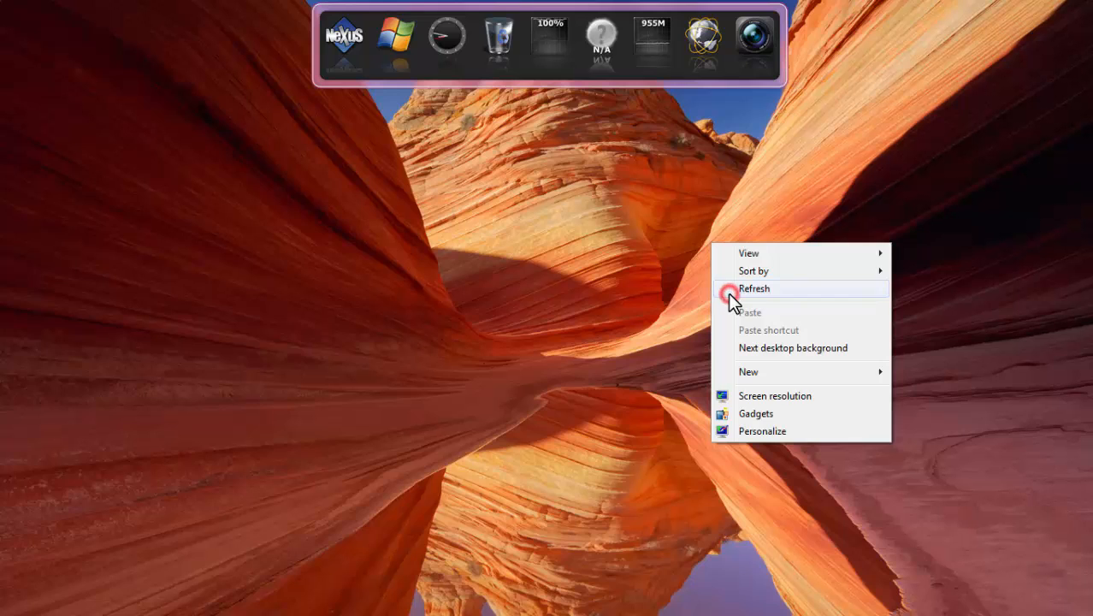
click(729, 293)
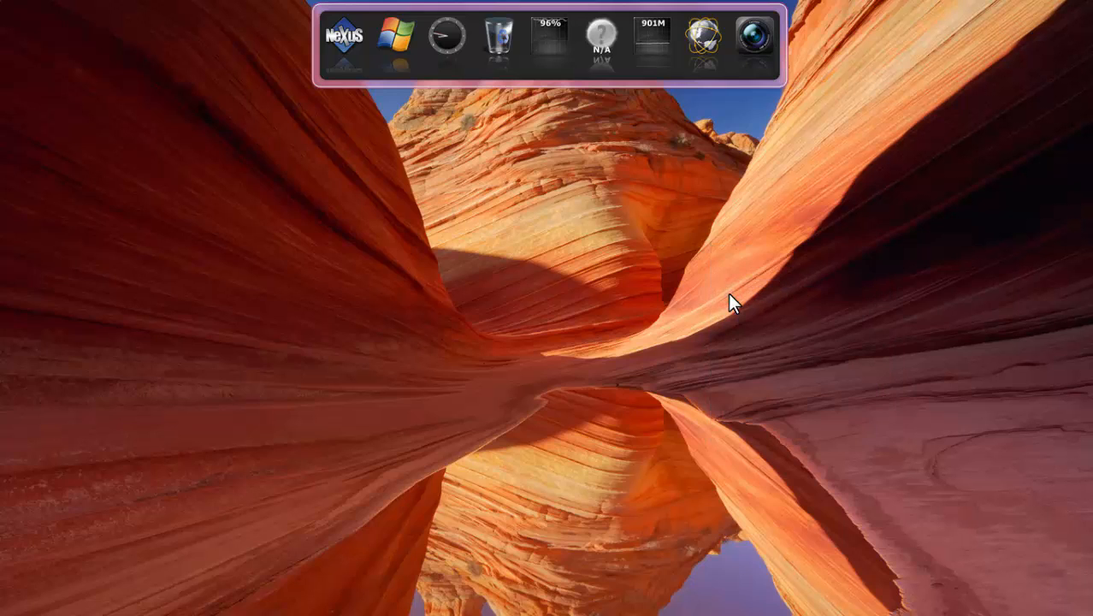
Step: Show the desktop icons and add the Computer icon to the dock between the Windows icon and the clock
right_click(646, 190)
mouse_move(808, 210)
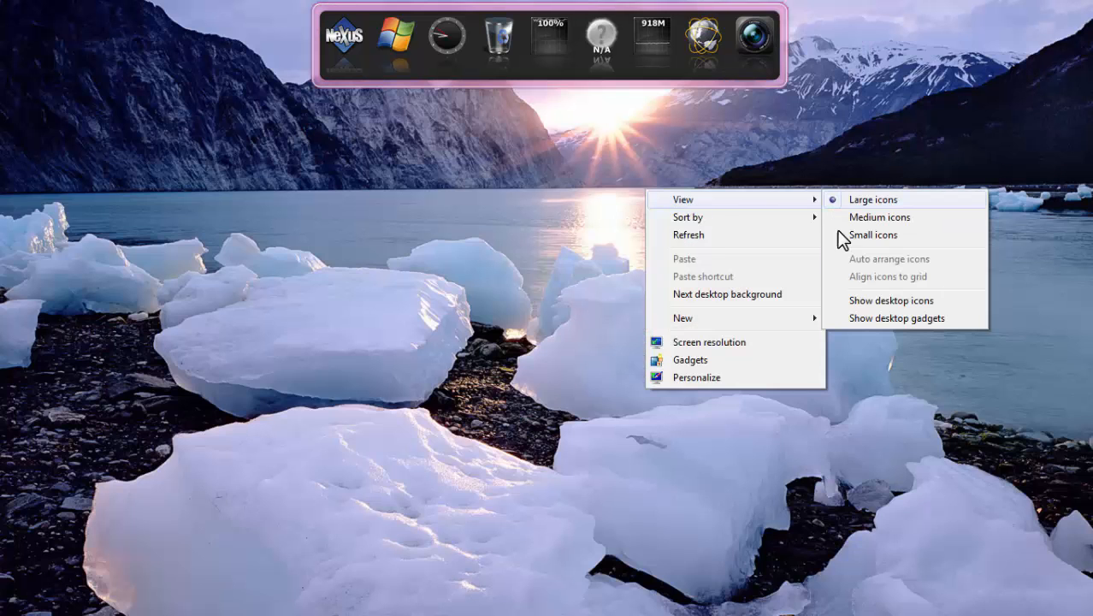
click(840, 300)
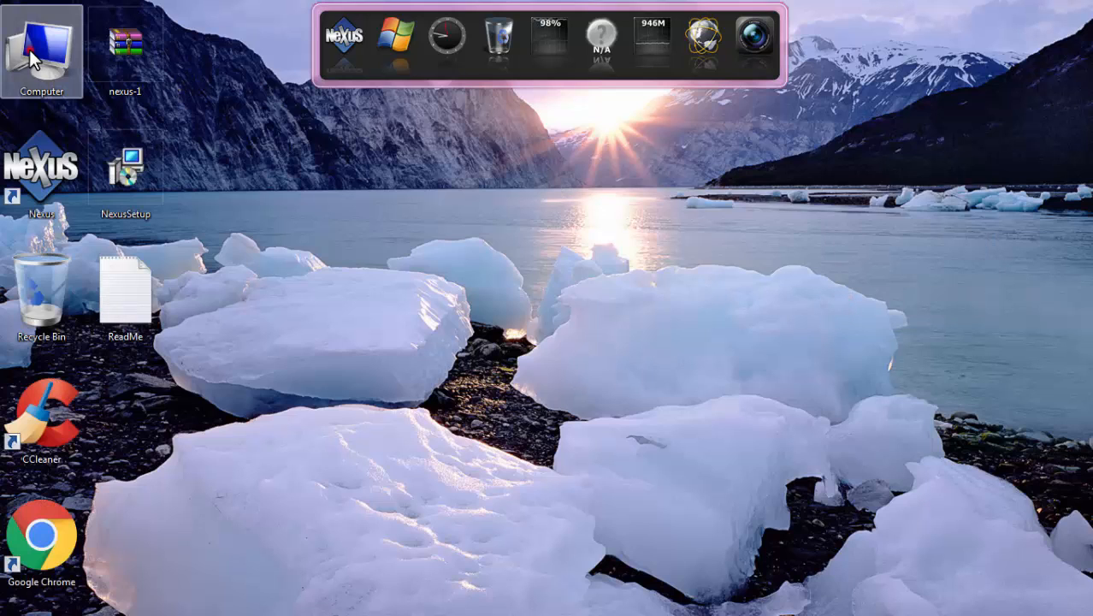
drag(32, 60, 352, 61)
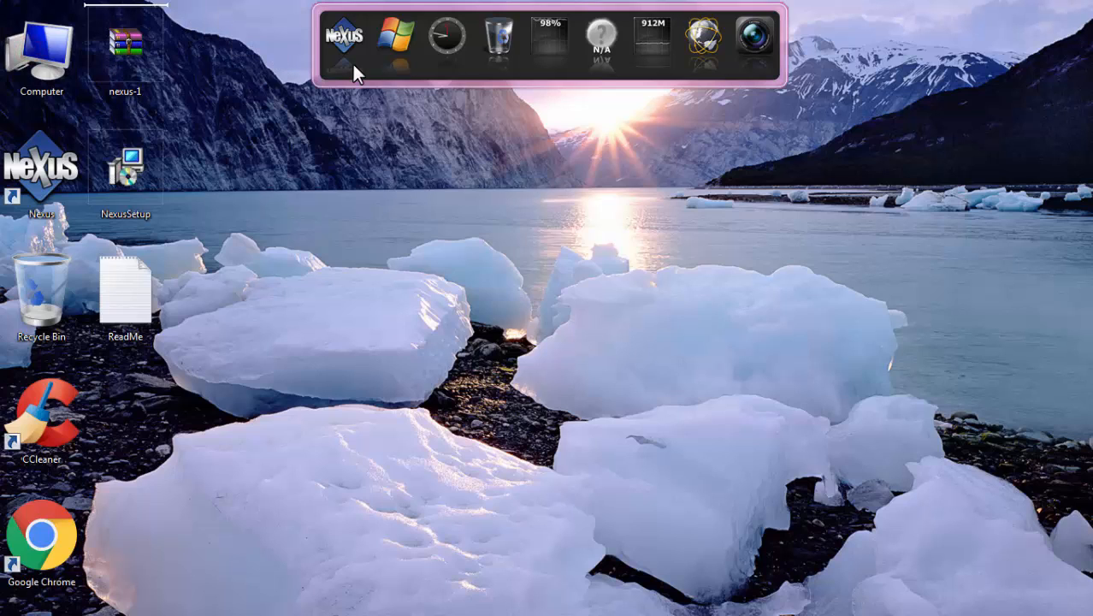
drag(429, 47, 426, 47)
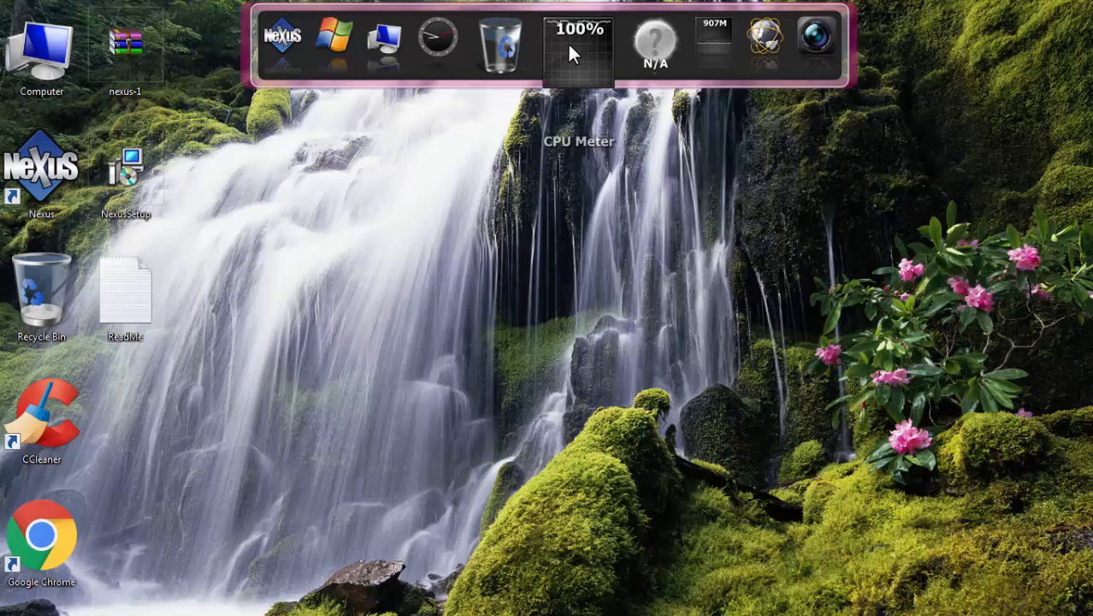
Step: Remove the CPU Meter module from the dock and confirm its permanent removal
right_click(567, 42)
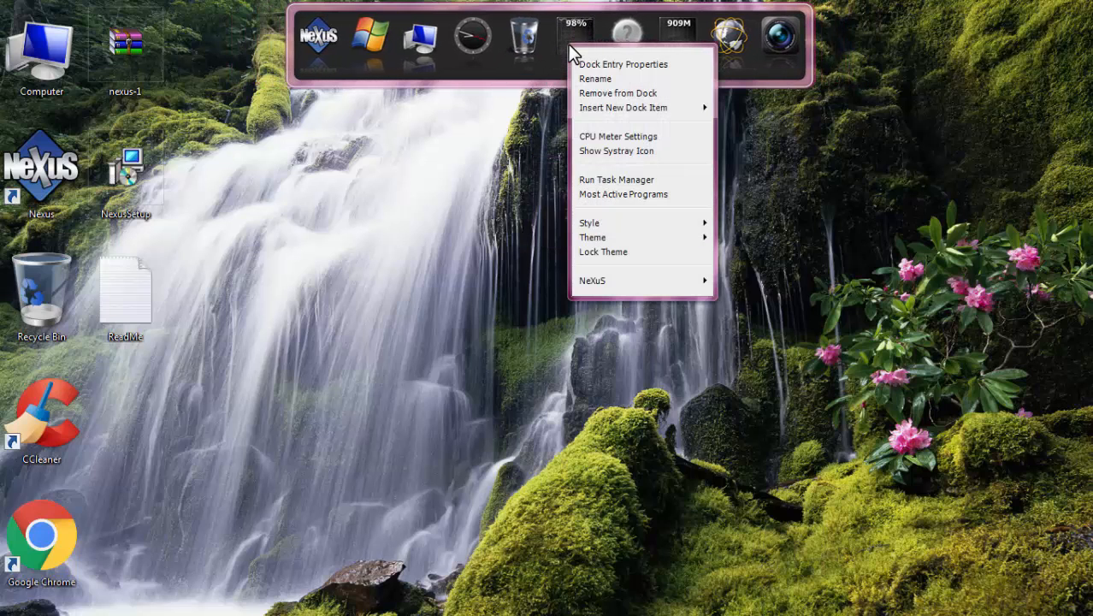
click(602, 95)
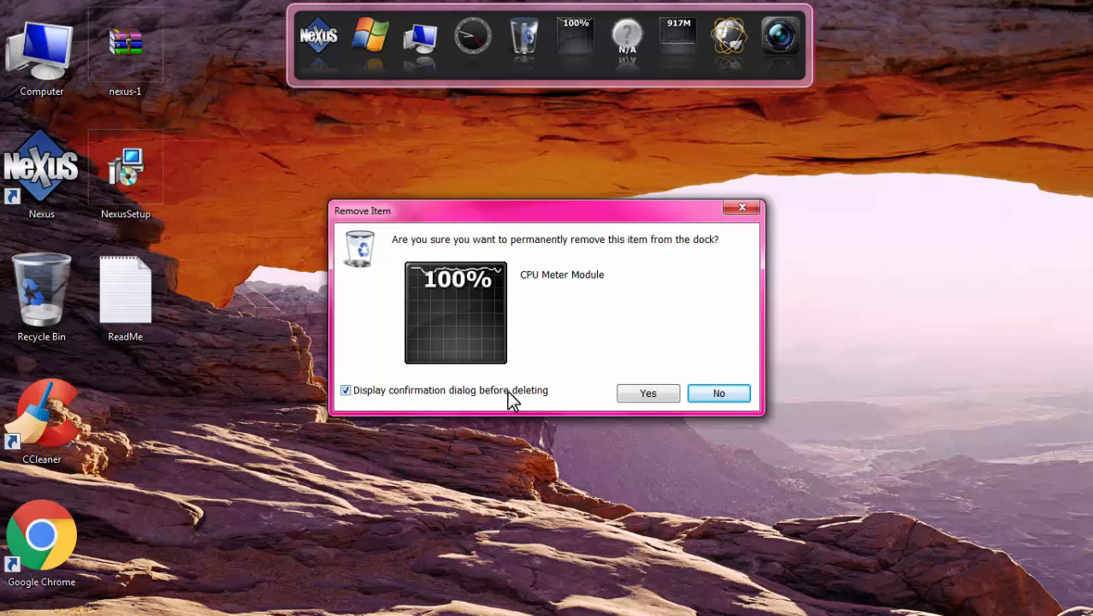
click(509, 393)
click(636, 394)
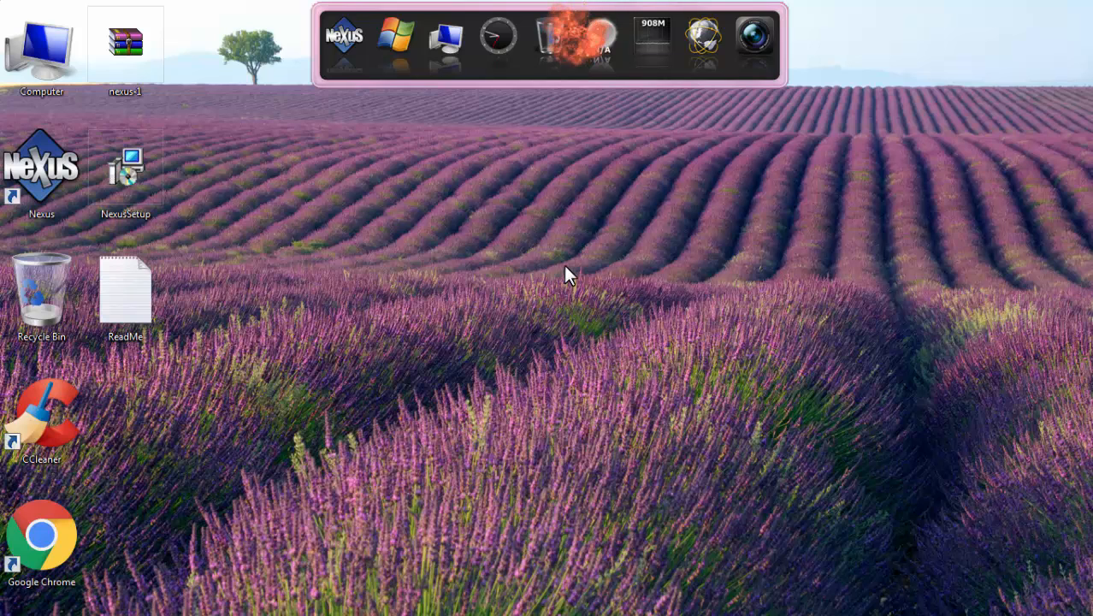
Step: Hide all desktop icons so that only the dock remains on the desktop
right_click(493, 195)
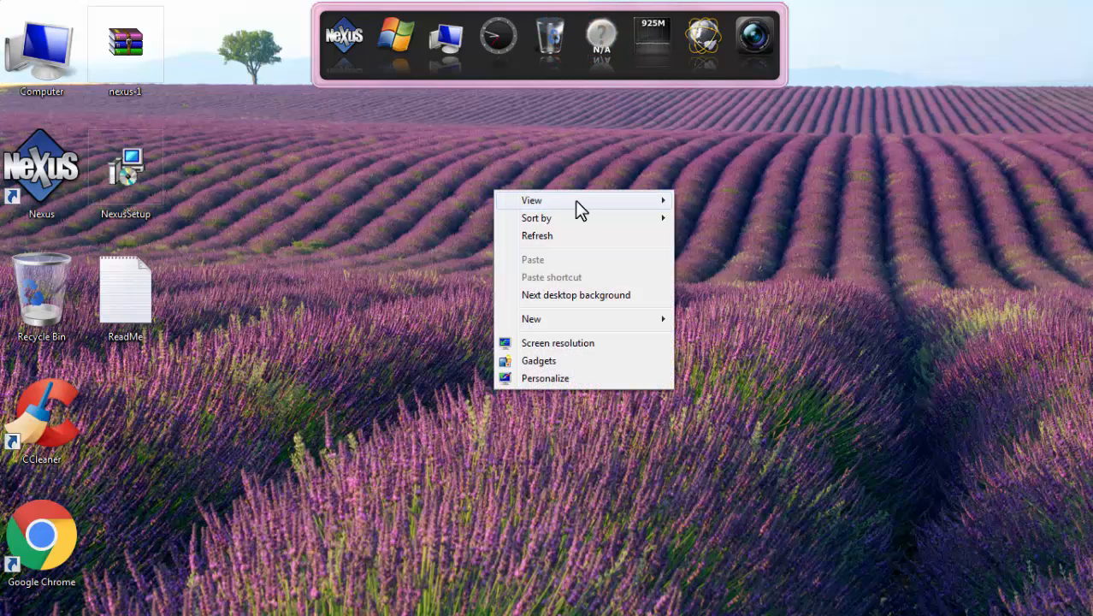
mouse_move(614, 204)
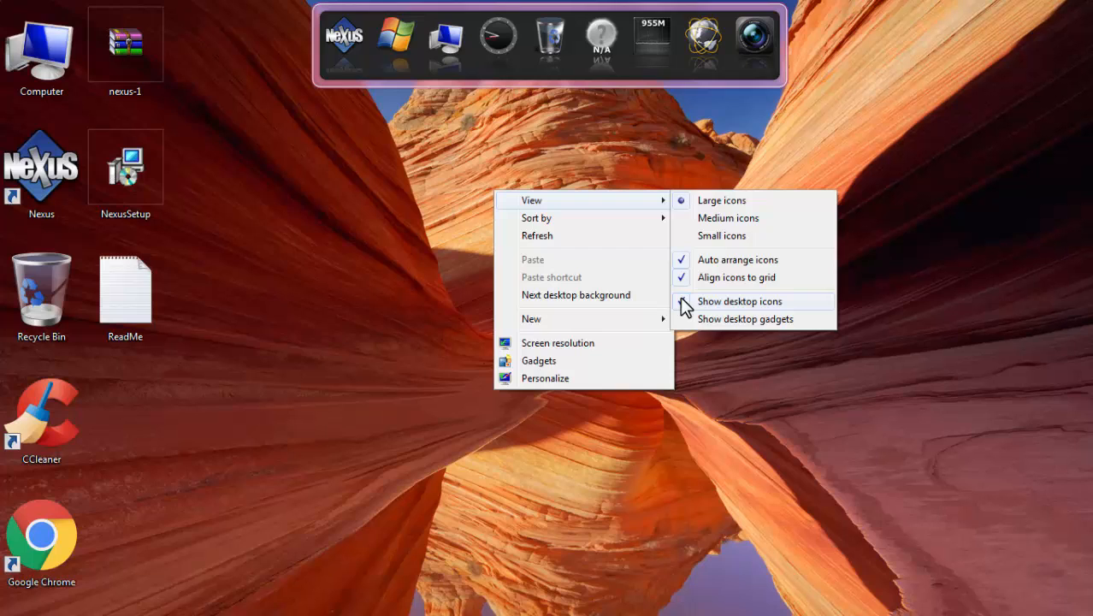
click(685, 307)
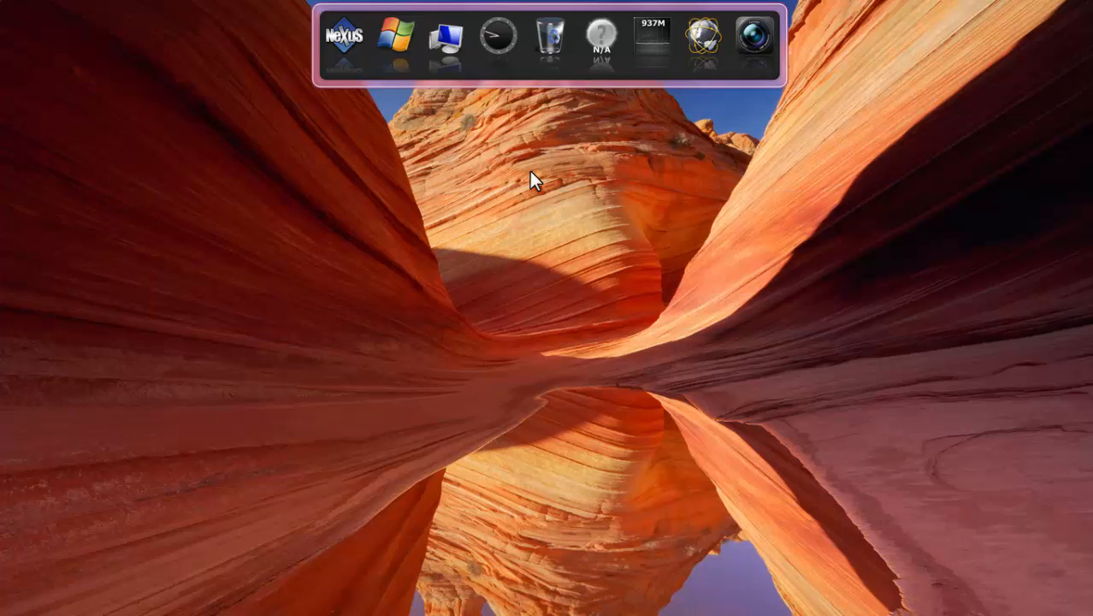
Step: In the Nexus preferences, attach the dock to the Bottom screen edge and apply the change
right_click(324, 31)
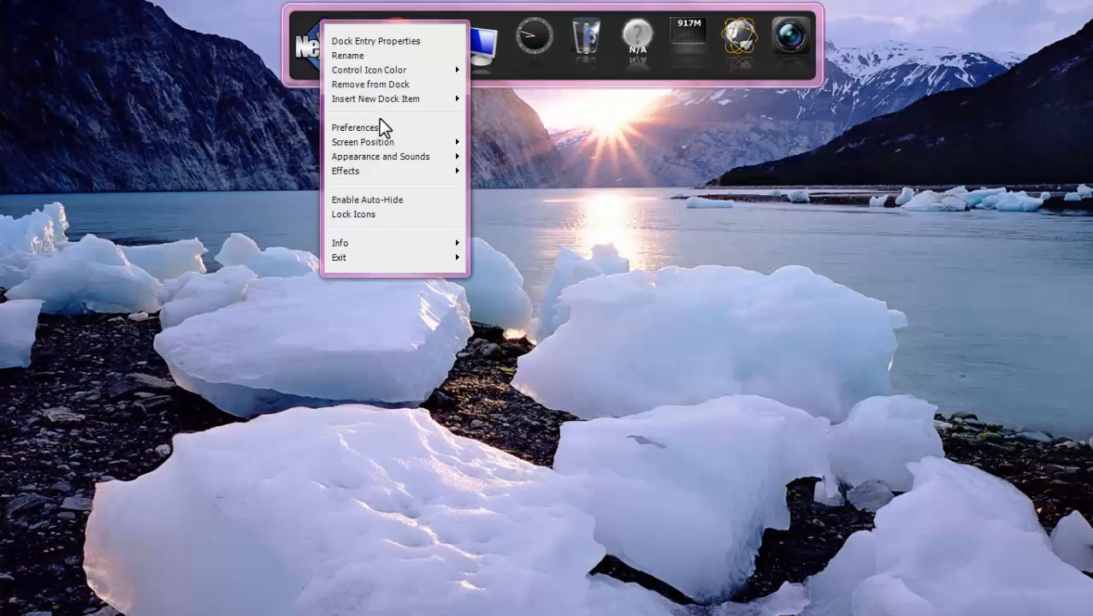
click(382, 127)
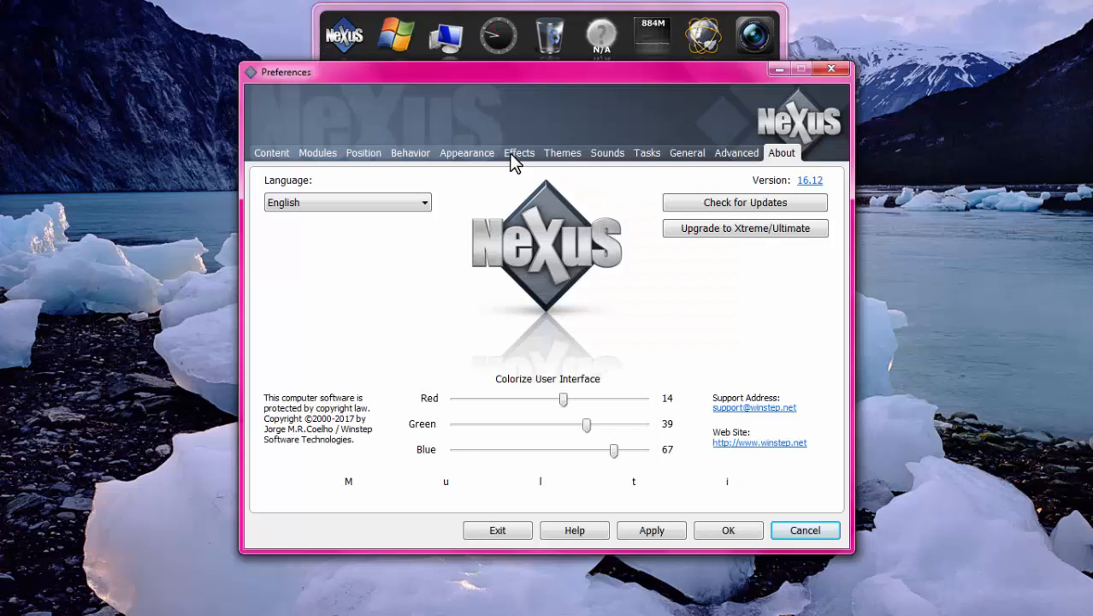
click(368, 154)
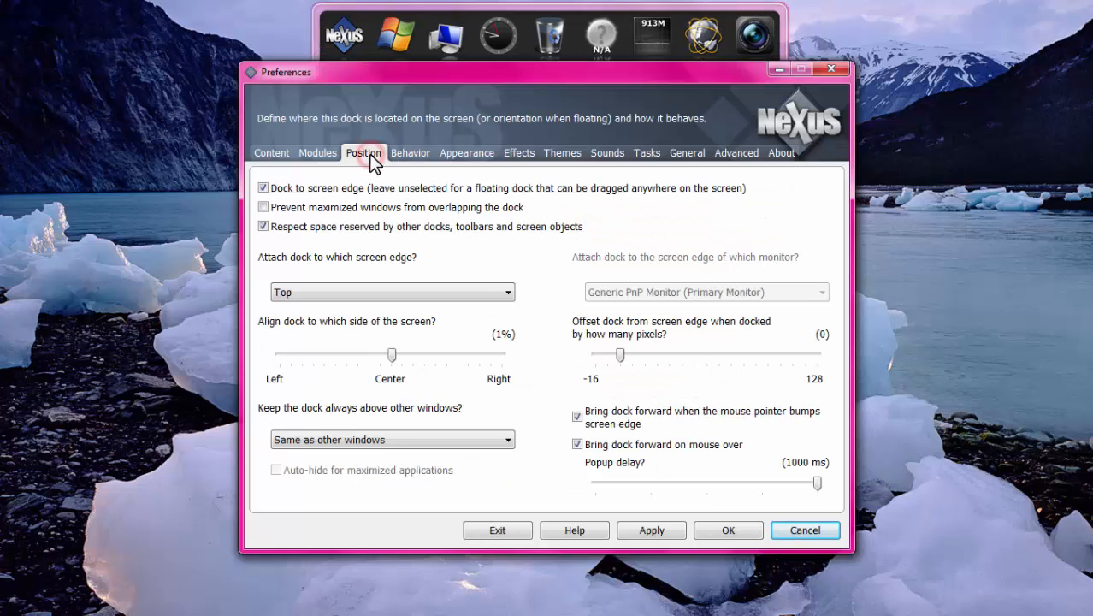
click(382, 293)
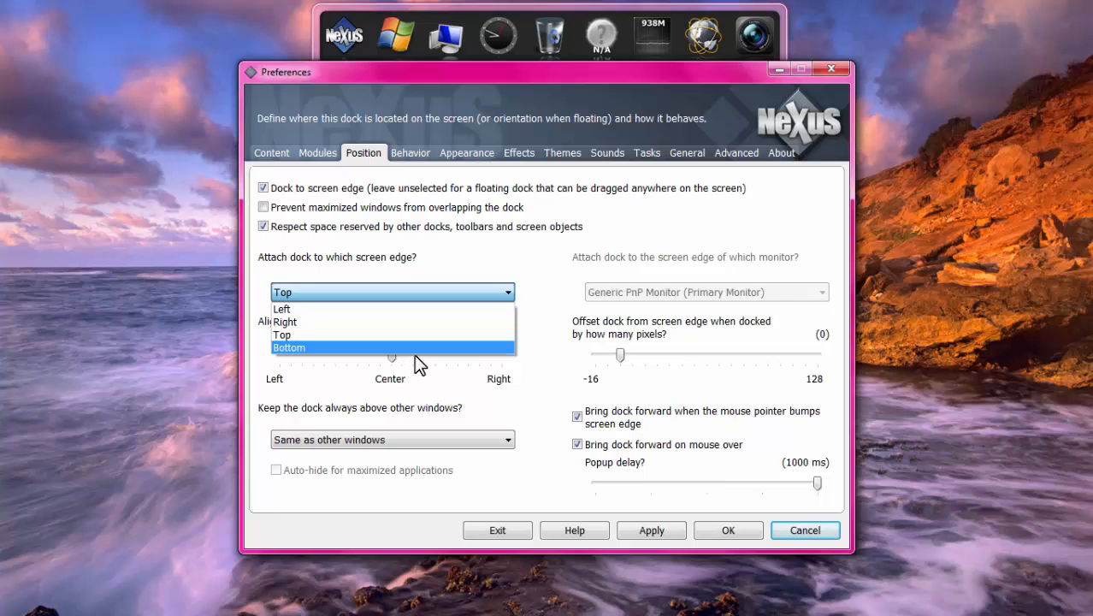
click(422, 349)
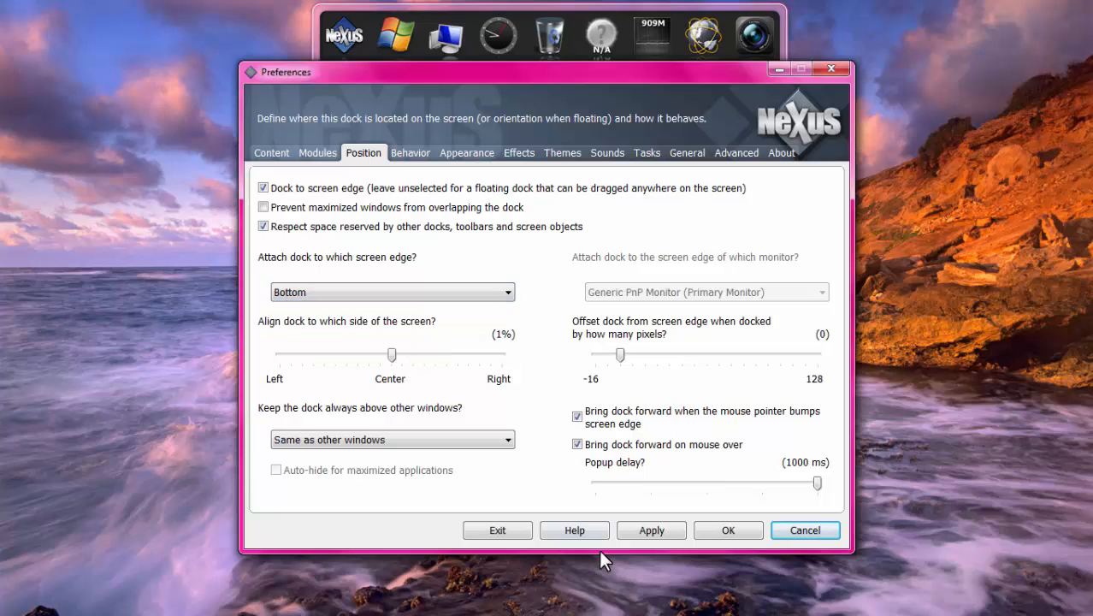
click(643, 535)
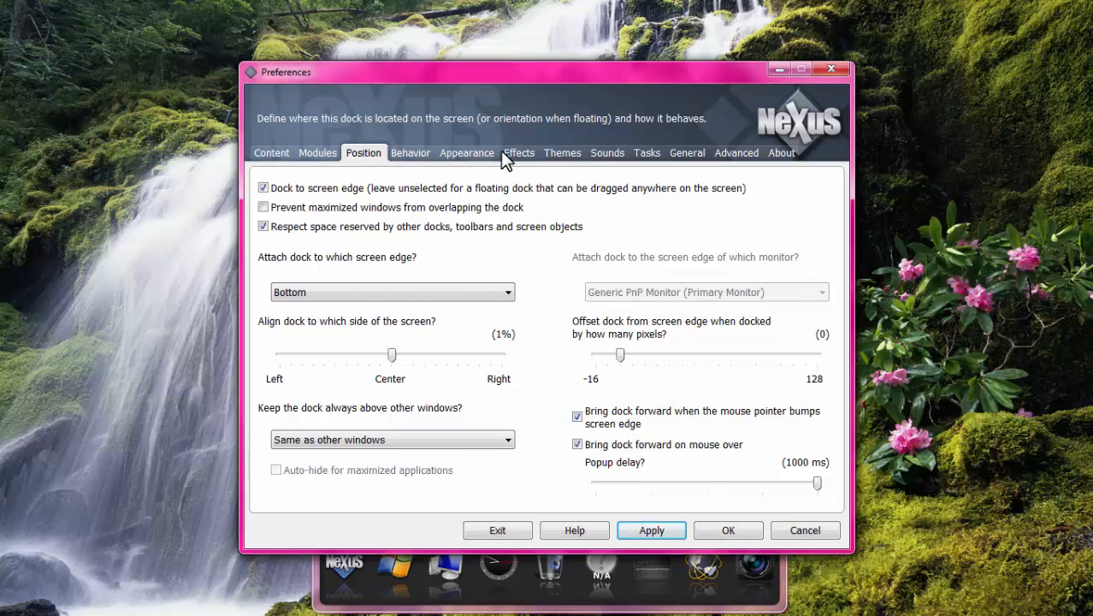
Step: Apply the Leopard theme to the bottom dock and close the preferences
click(567, 155)
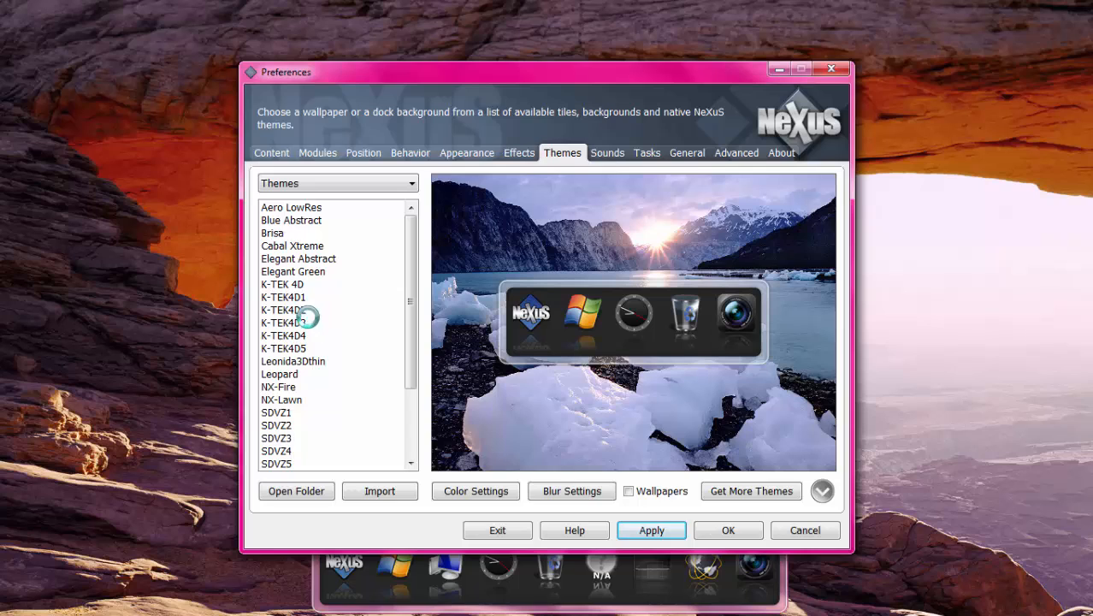
click(296, 375)
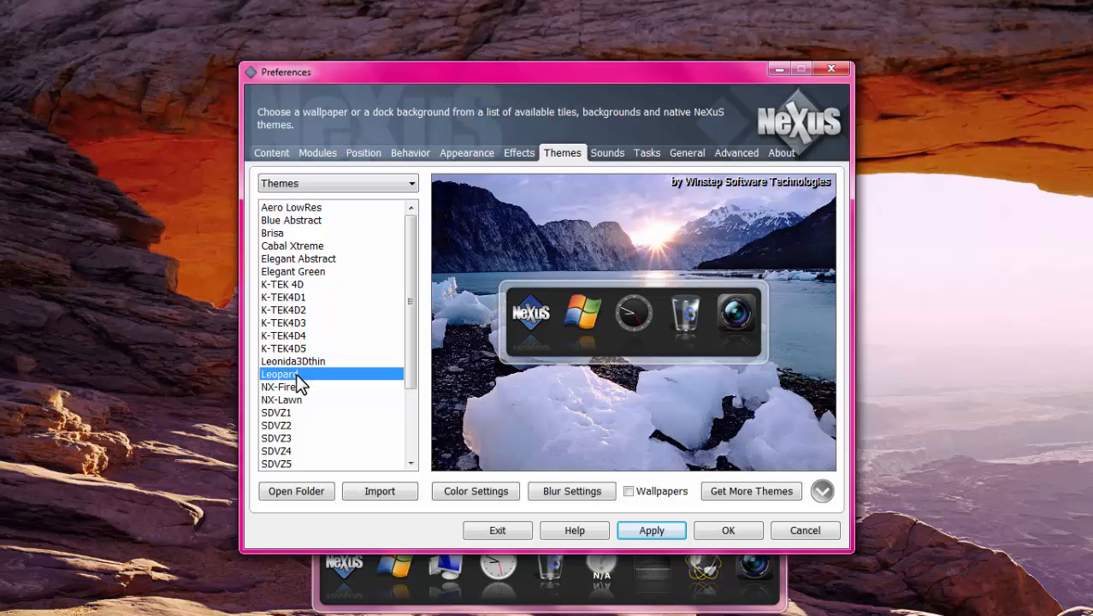
click(653, 530)
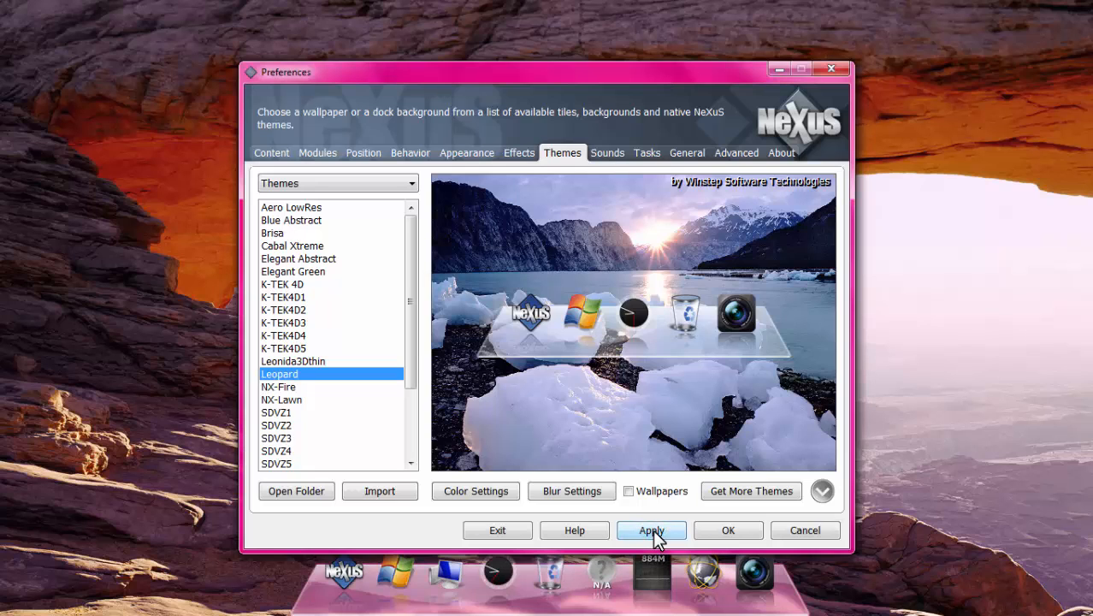
click(837, 69)
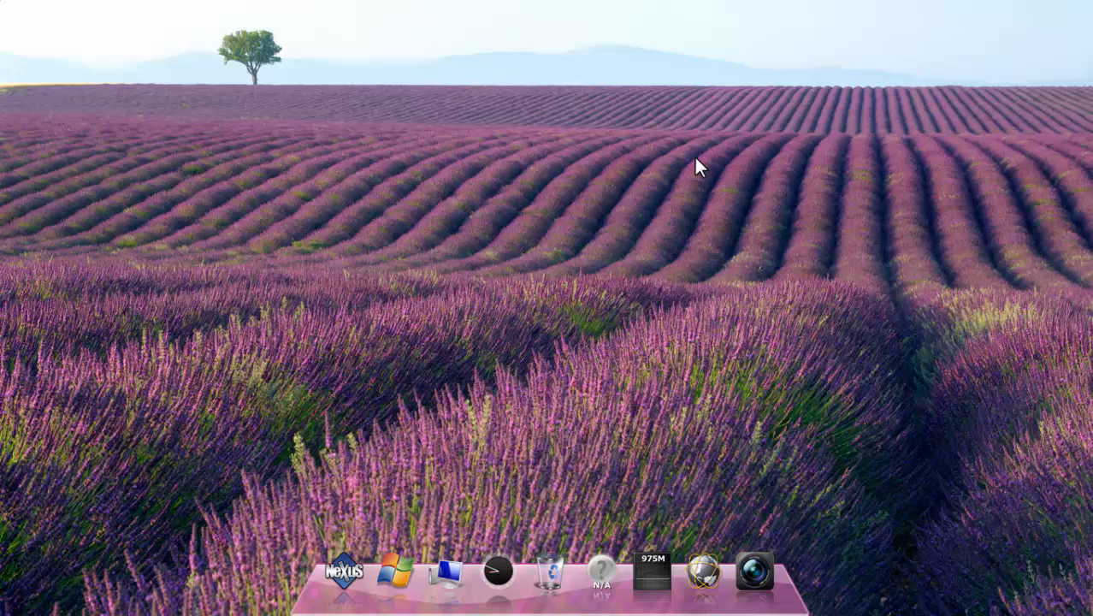
Step: In the Nexus preferences, enable auto-hiding the dock after a short delay, apply the change and close the preferences
right_click(304, 603)
click(337, 462)
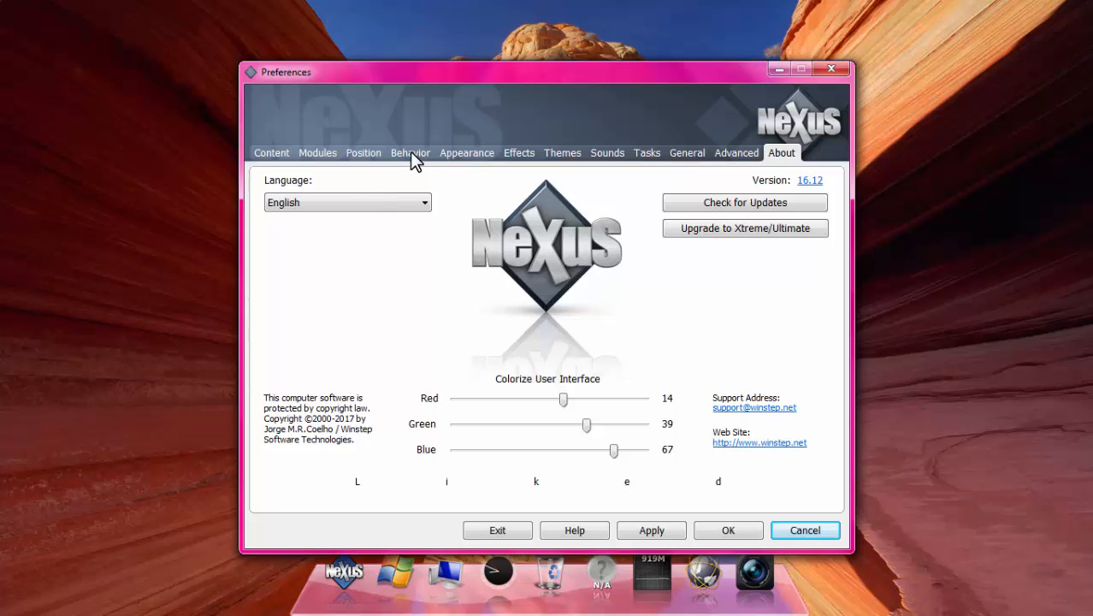
click(411, 154)
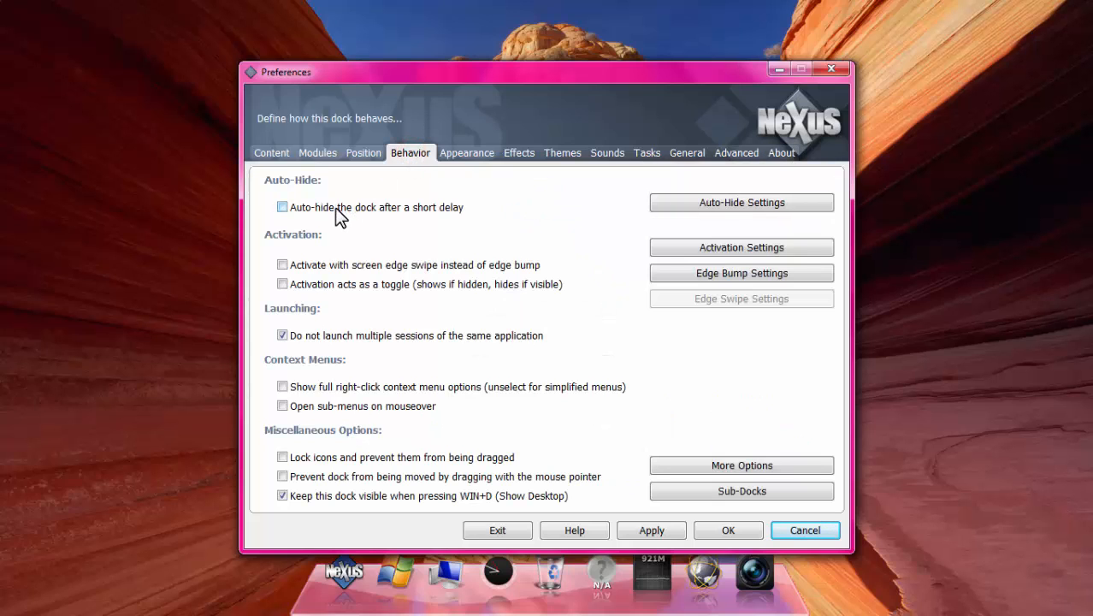
click(335, 208)
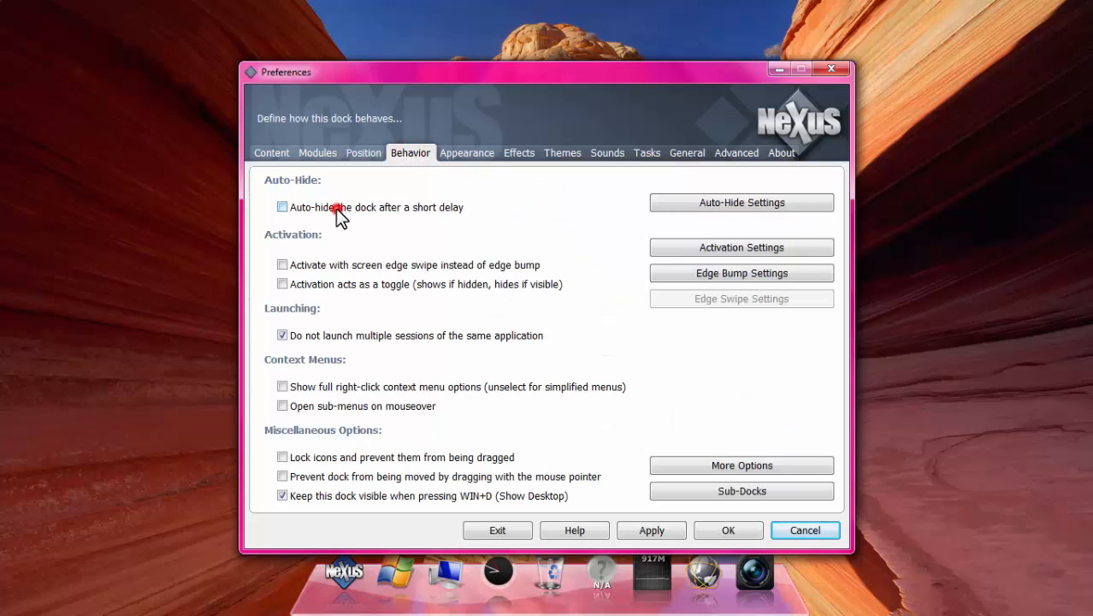
click(640, 532)
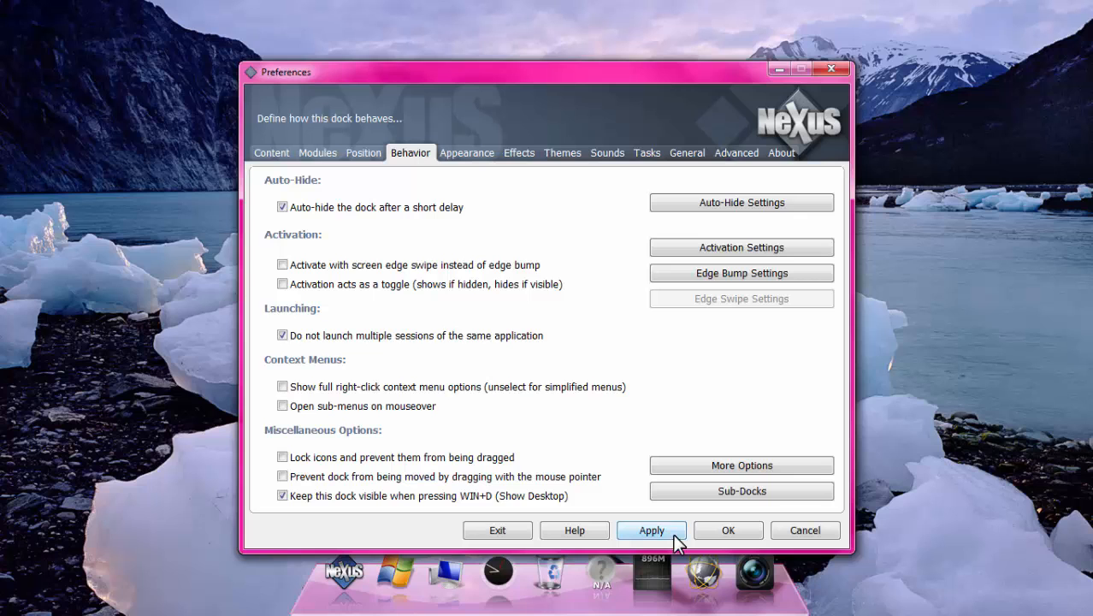
click(705, 532)
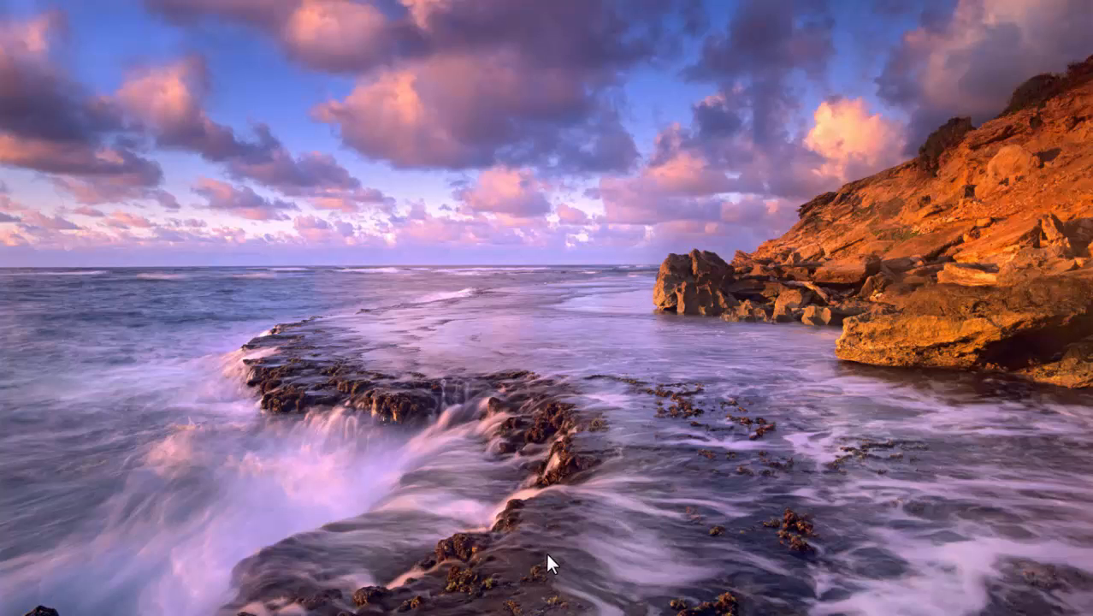
mouse_move(510, 611)
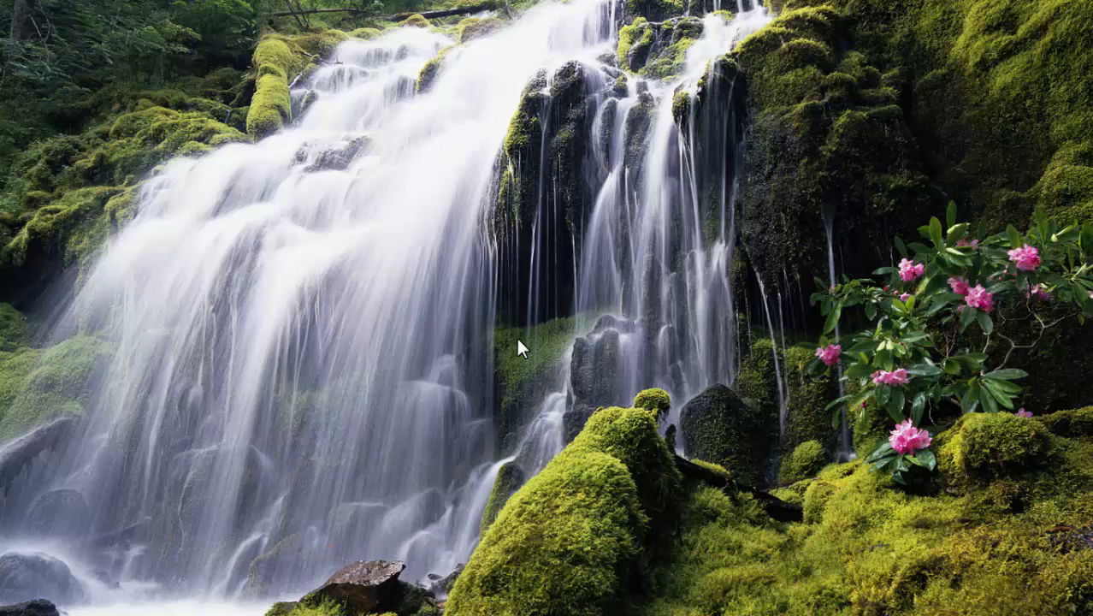
mouse_move(1090, 141)
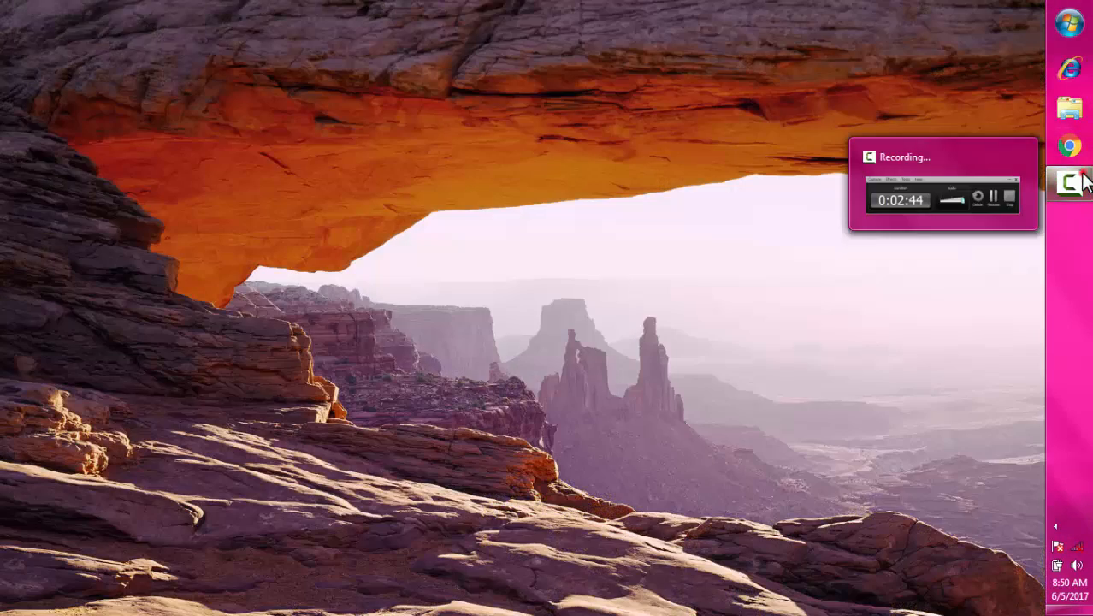
click(1083, 179)
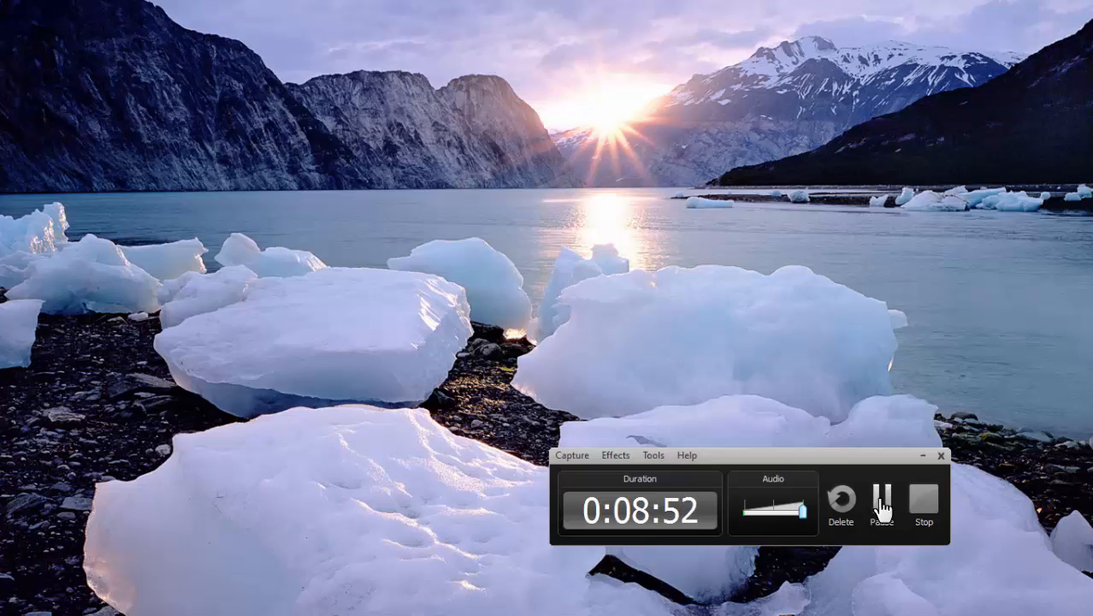
mouse_move(1092, 505)
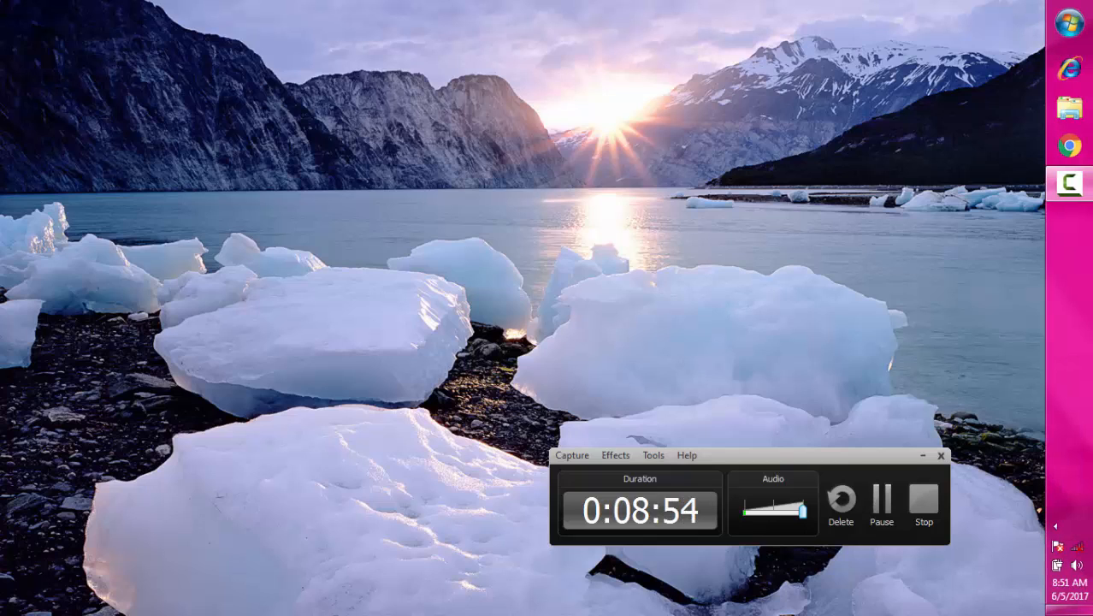